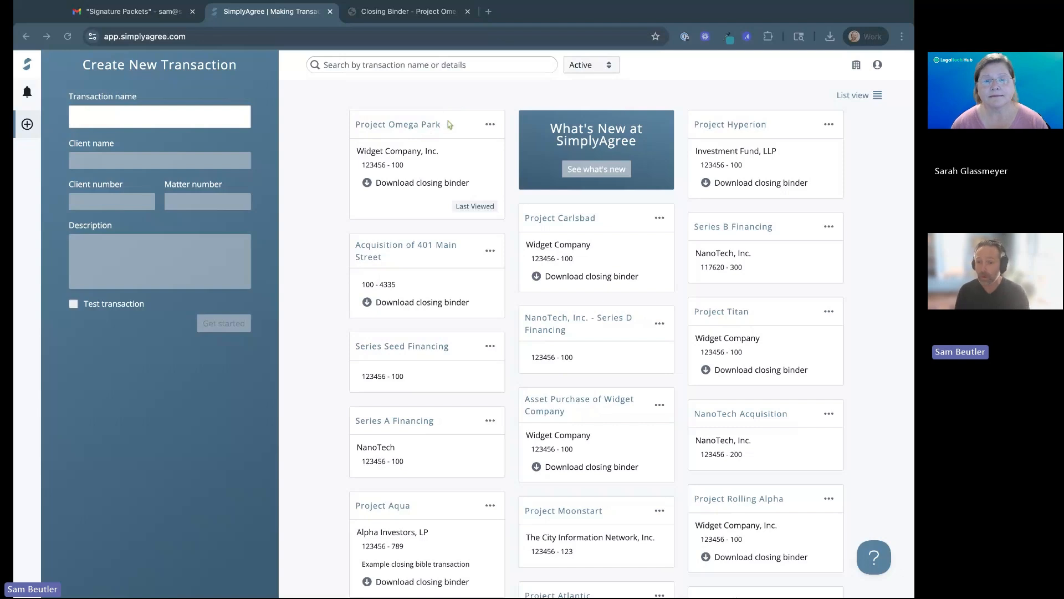
# Open the Project Omega Park transaction.
pyautogui.click(427, 126)
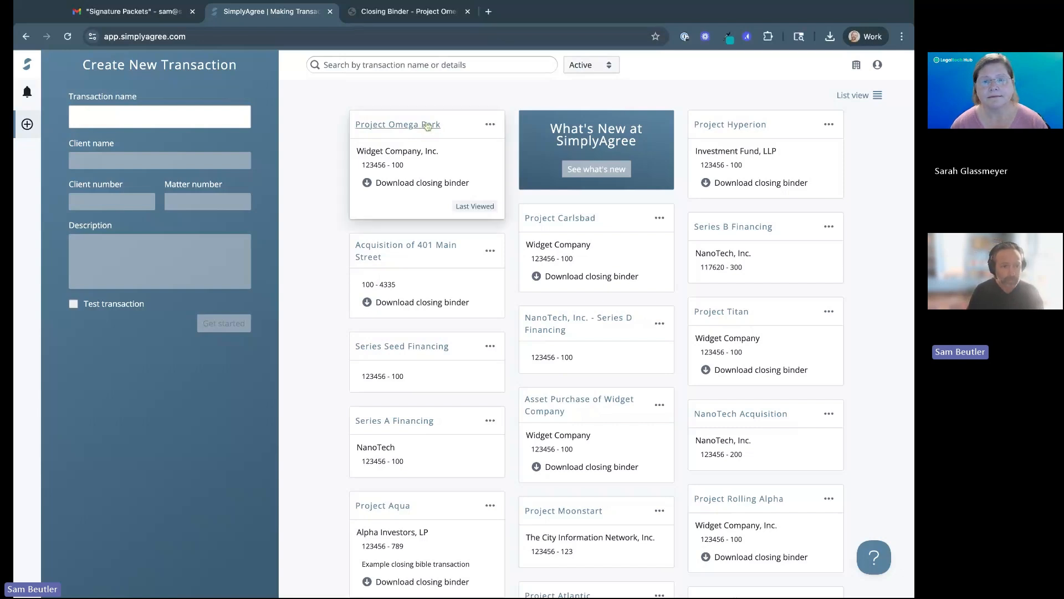
pyautogui.click(427, 126)
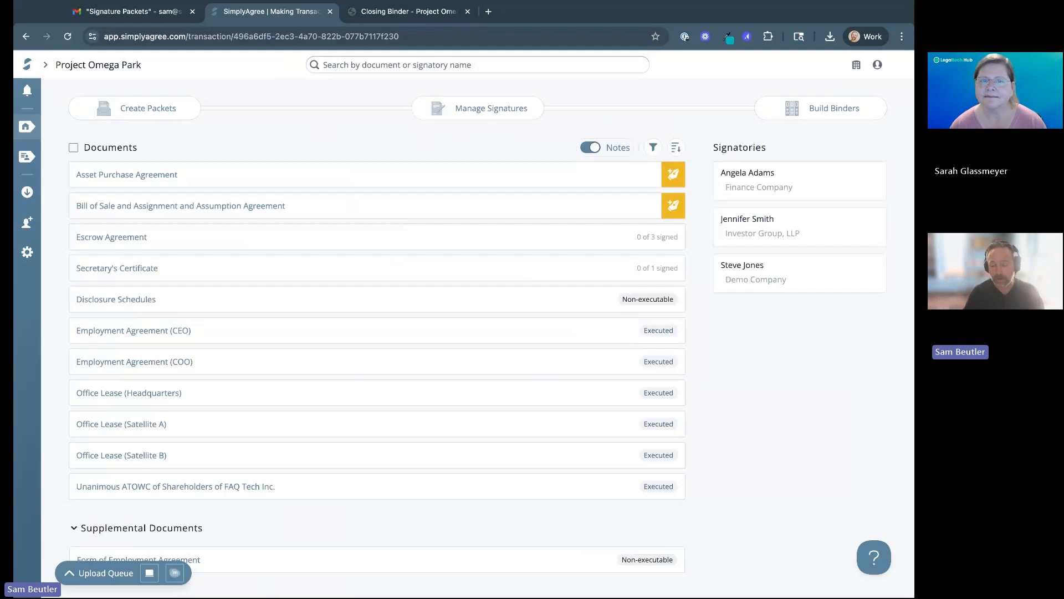
pyautogui.moveTo(412, 174)
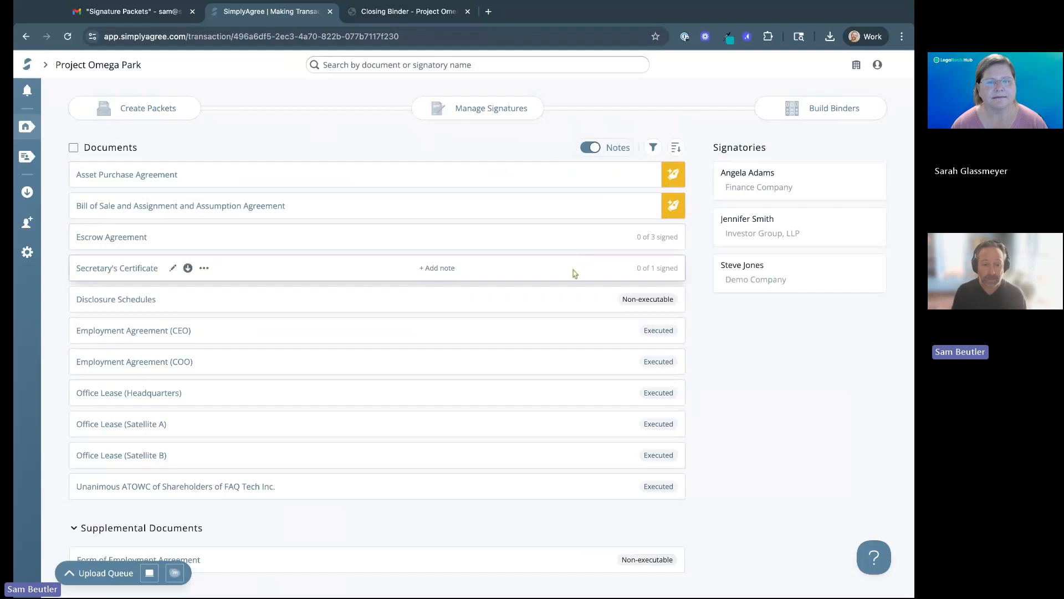
# Mark page 25 of the Asset Purchase Agreement as a signature page.
pyautogui.click(674, 176)
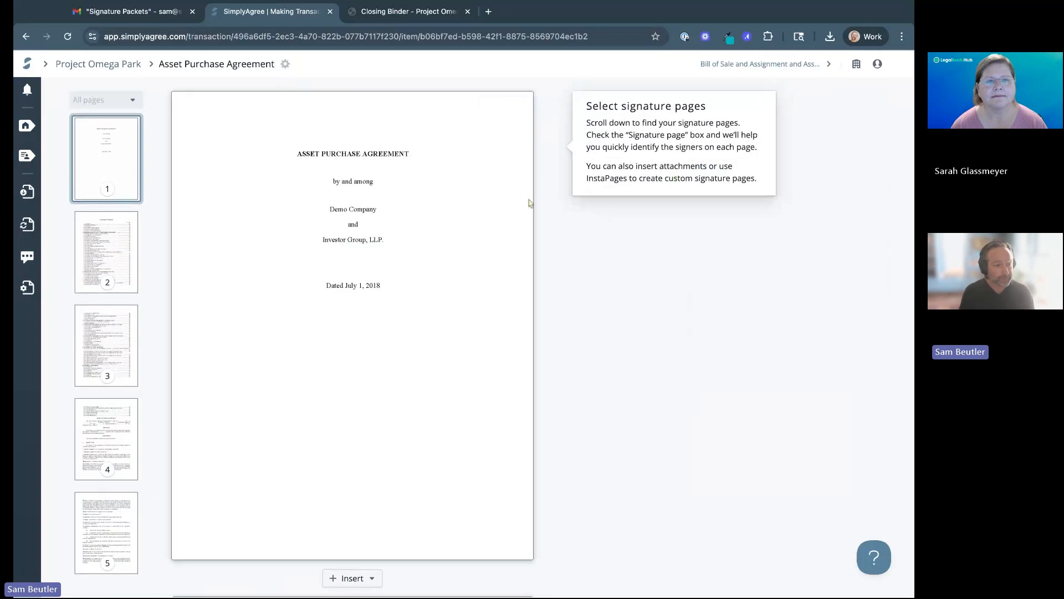
pyautogui.scroll(-20, 82, 345)
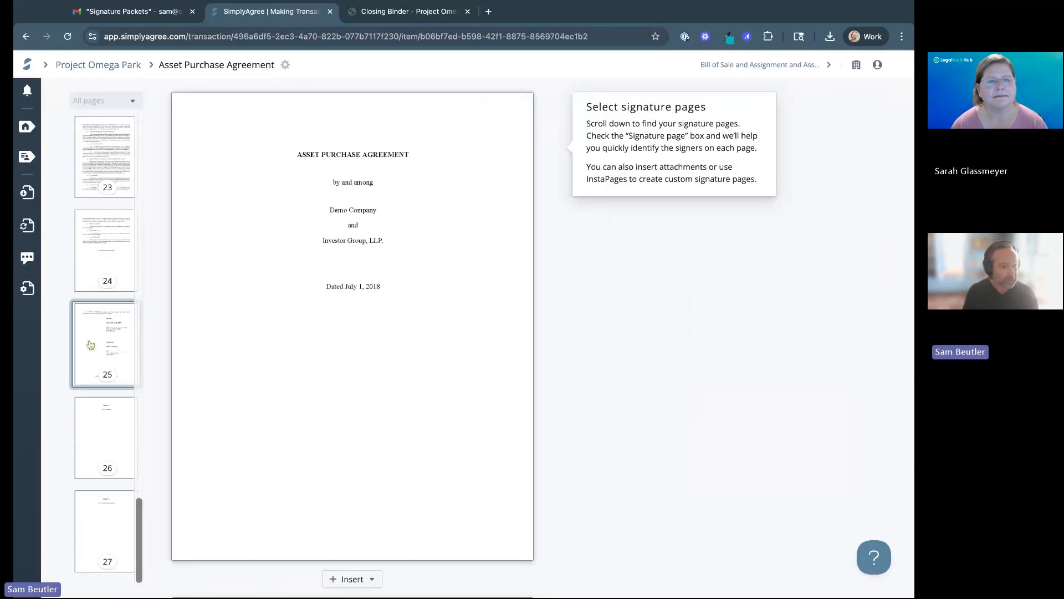
pyautogui.click(99, 354)
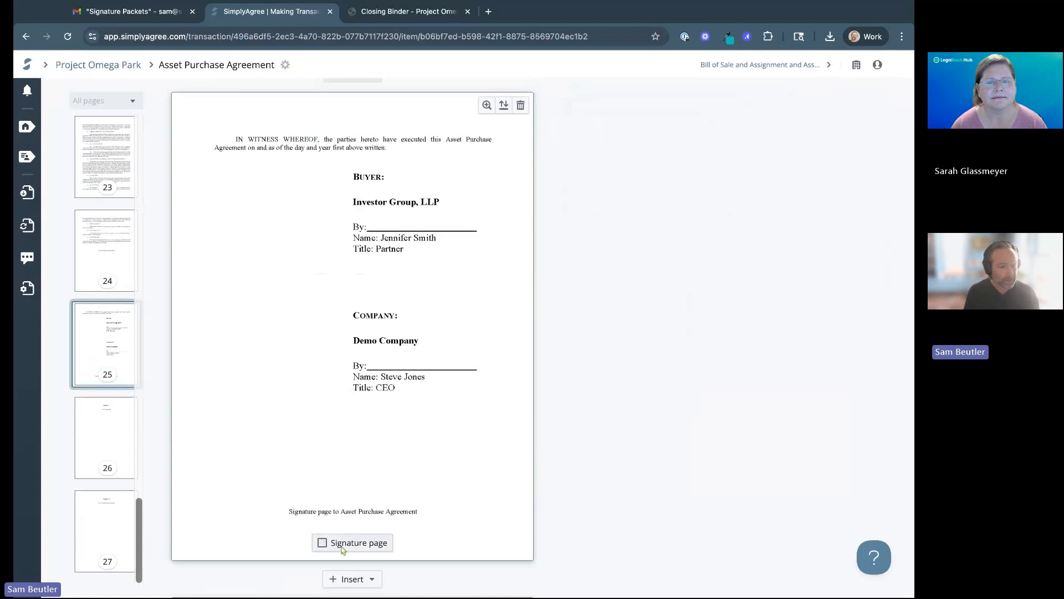
pyautogui.click(342, 547)
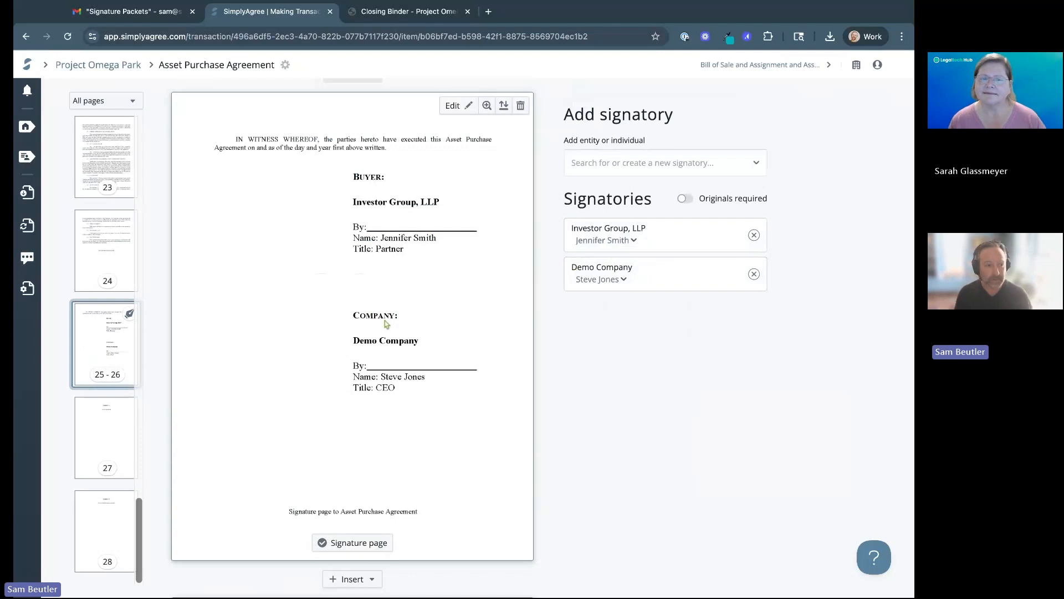
# Insert an InstaPages signature page after page 3 of the Bill of Sale and Assignment and Assumption Agreement.
pyautogui.click(750, 67)
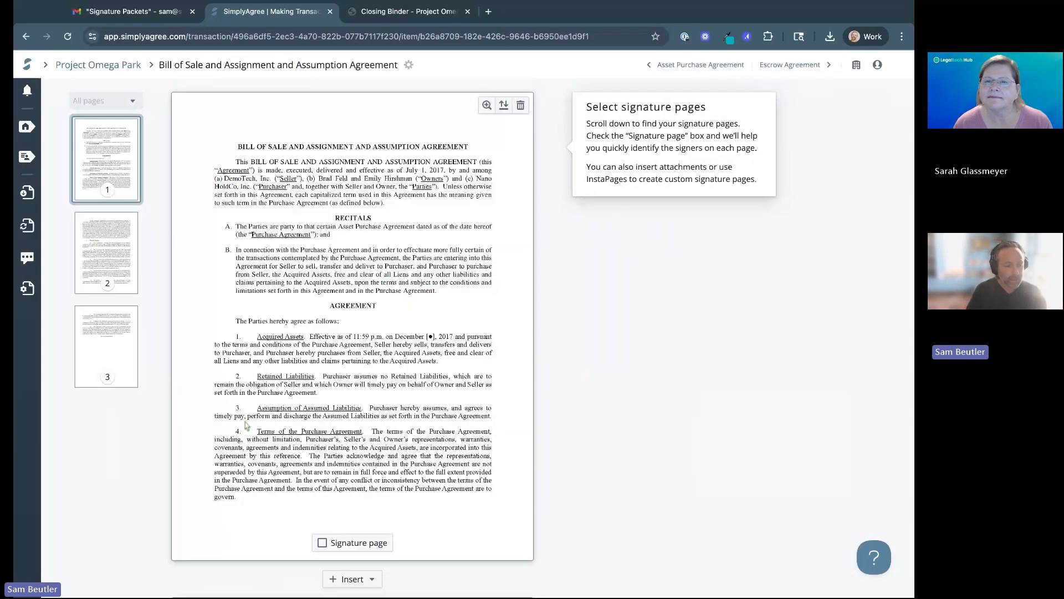
pyautogui.click(114, 354)
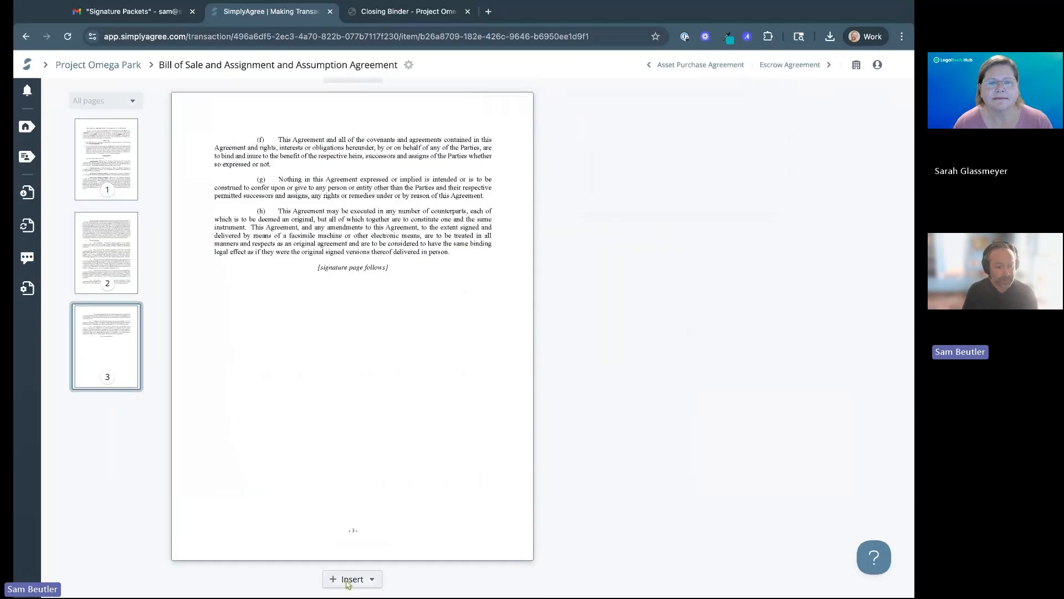
pyautogui.click(352, 584)
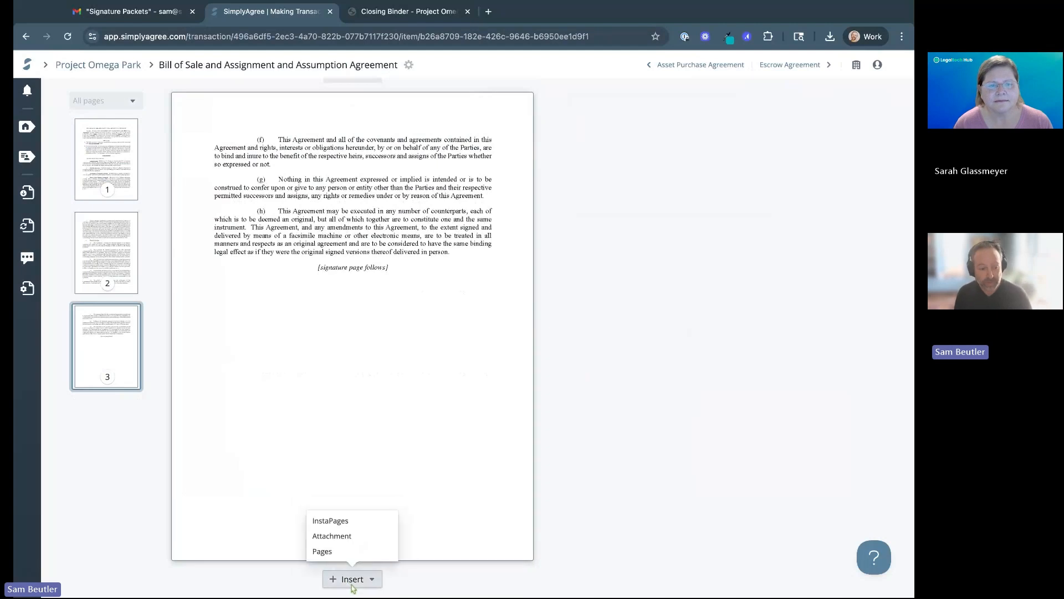
pyautogui.click(349, 515)
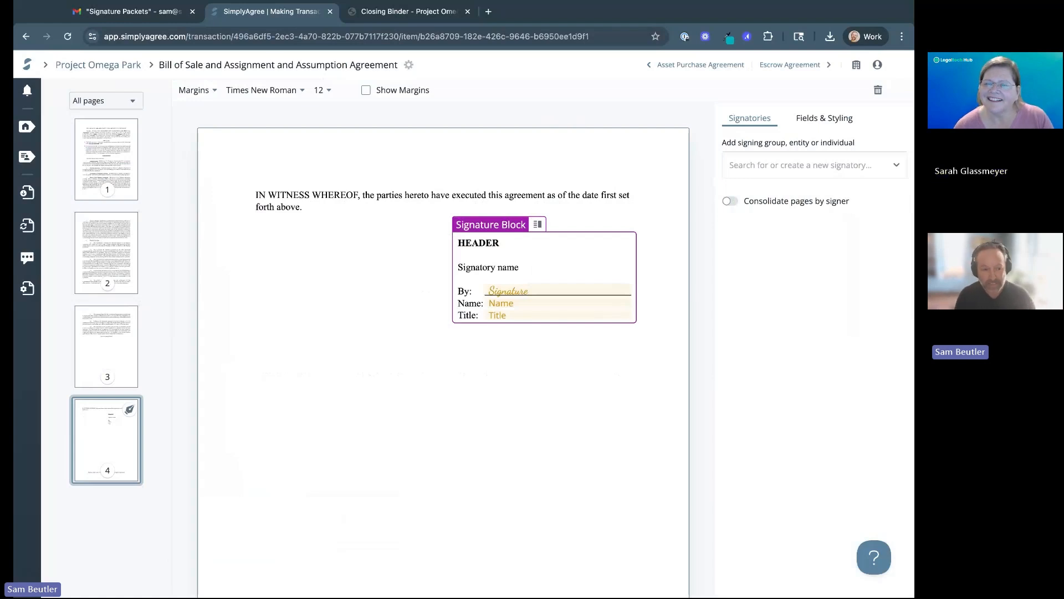
# Add Demo Company and Investor Group, LLP as signatories on the InstaPages signature page and preview the Investor Group block.
pyautogui.click(760, 166)
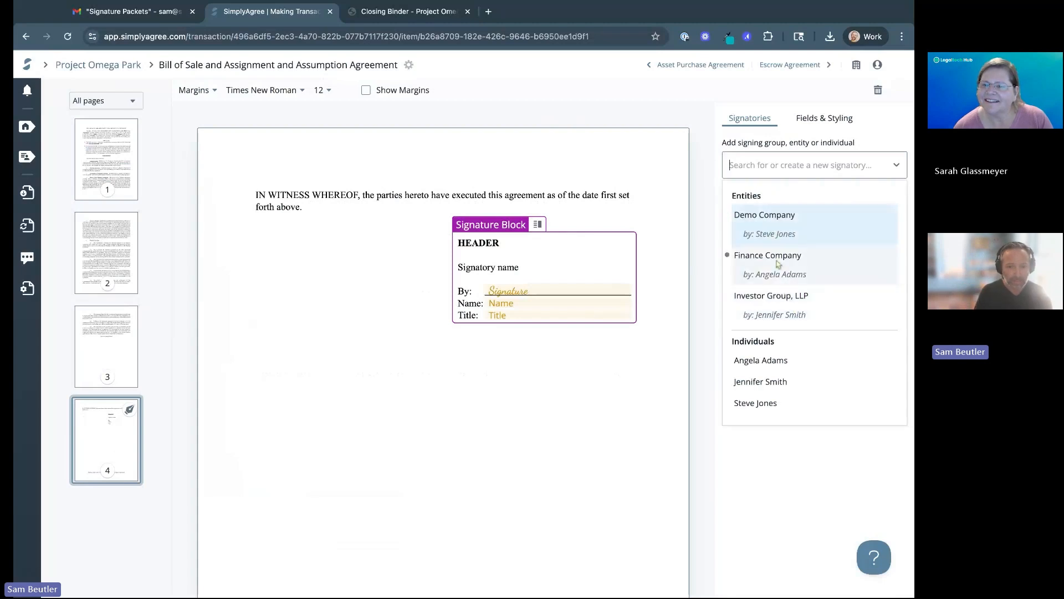
pyautogui.click(775, 235)
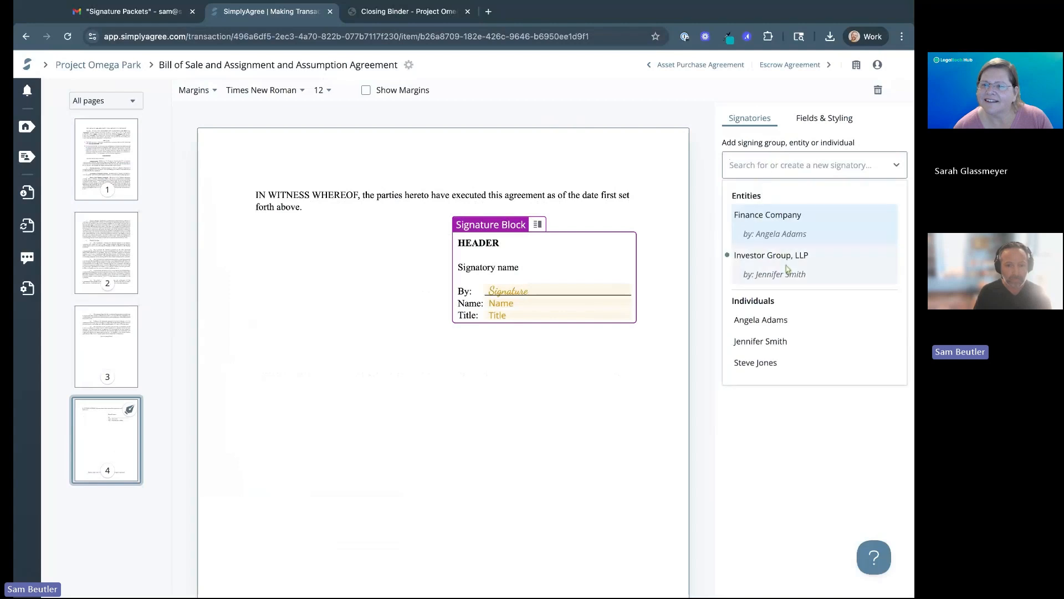
pyautogui.click(788, 269)
pyautogui.click(816, 236)
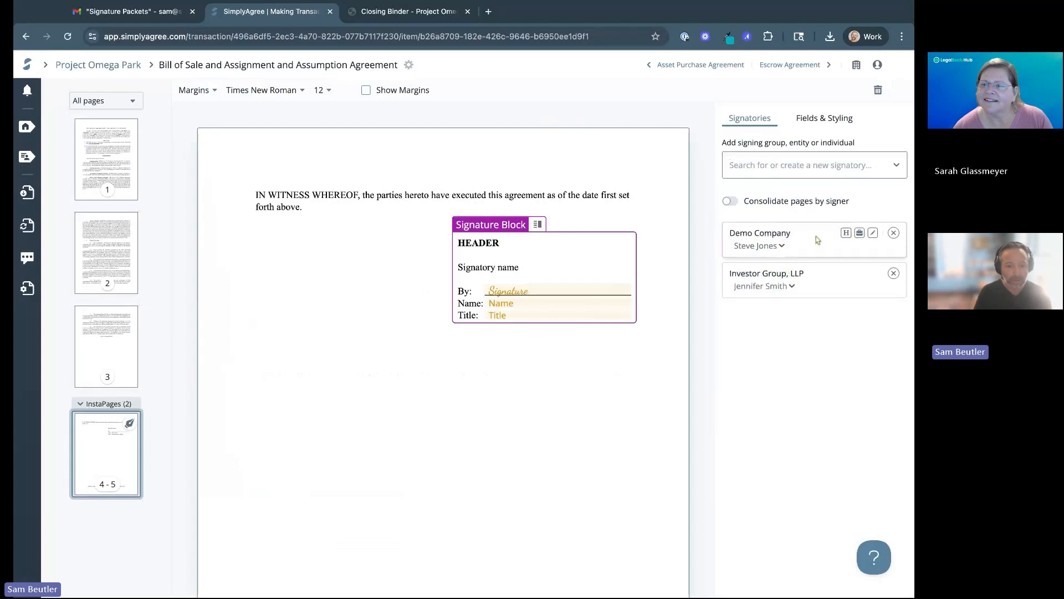
pyautogui.click(816, 275)
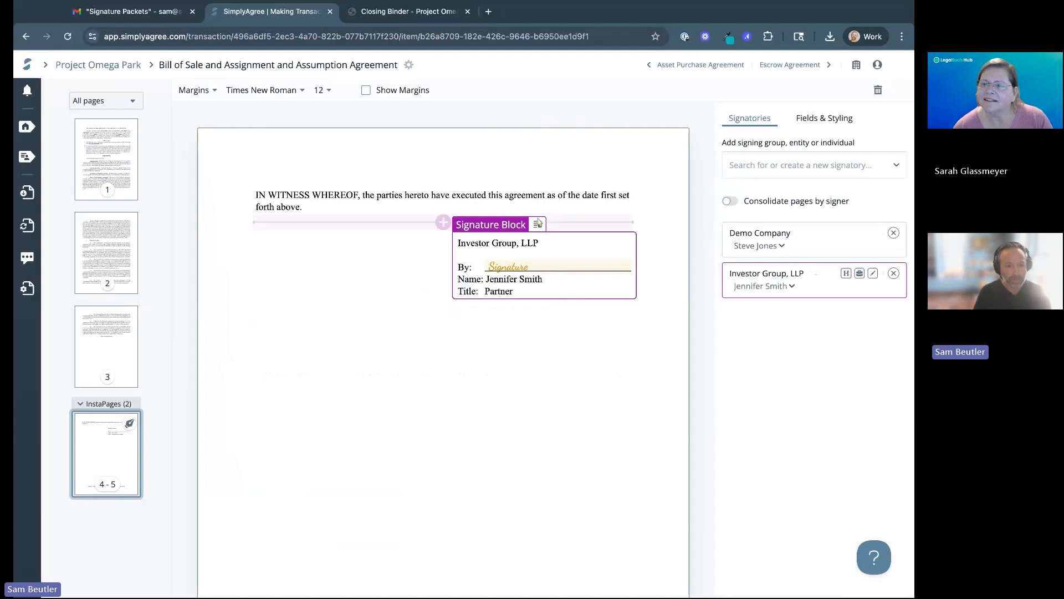
# Give the Demo Company signature block the header Company.
pyautogui.click(806, 241)
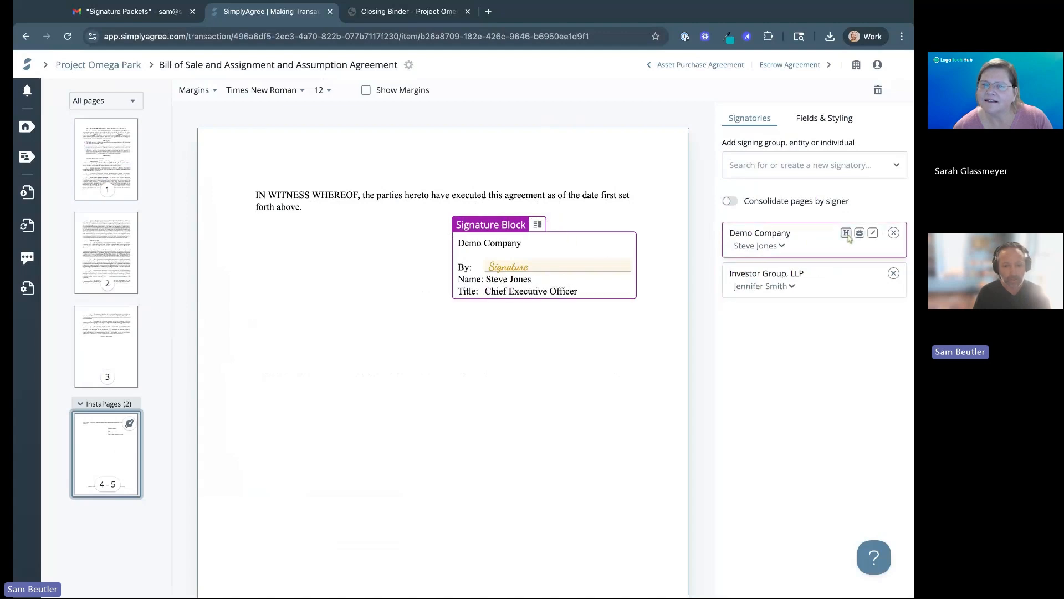
pyautogui.click(846, 233)
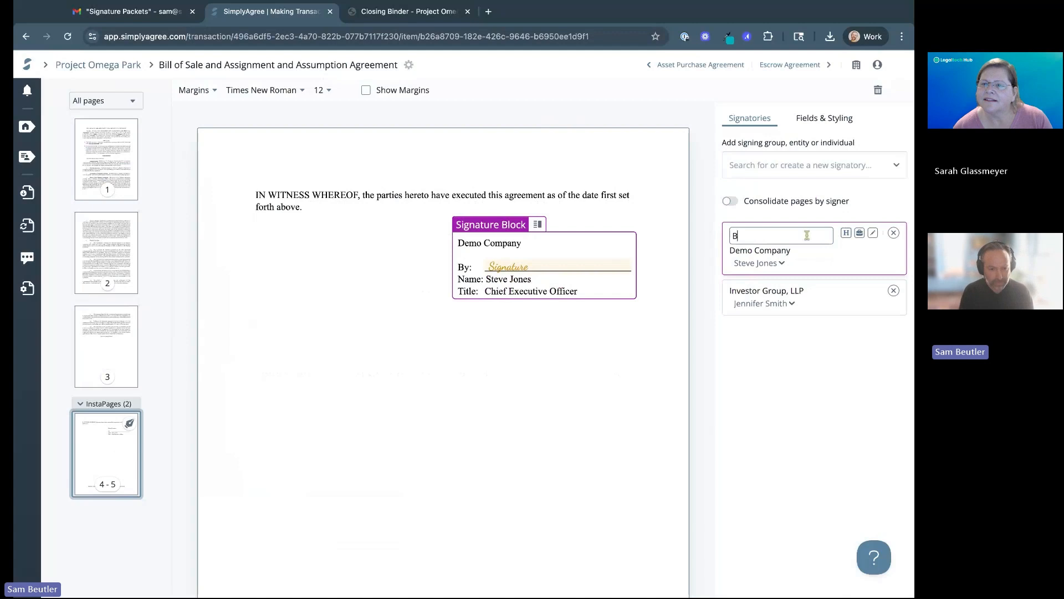
pyautogui.write('B')
pyautogui.press('BackSpace')
pyautogui.write('Company')
pyautogui.press('Return')
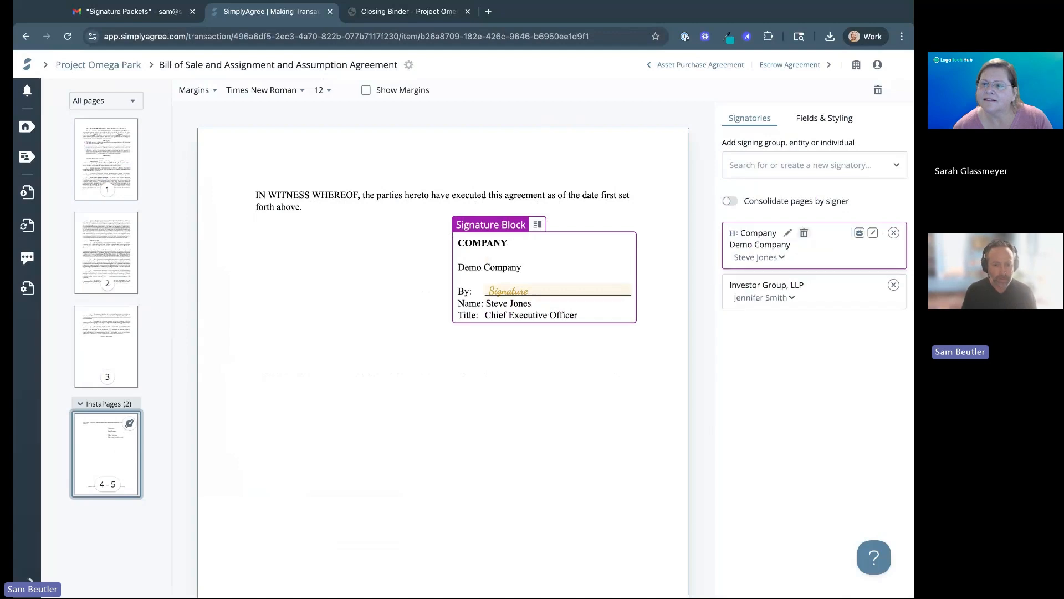
# Give the Investor Group, LLP signature block the header Buyer.
pyautogui.click(846, 285)
pyautogui.write('B')
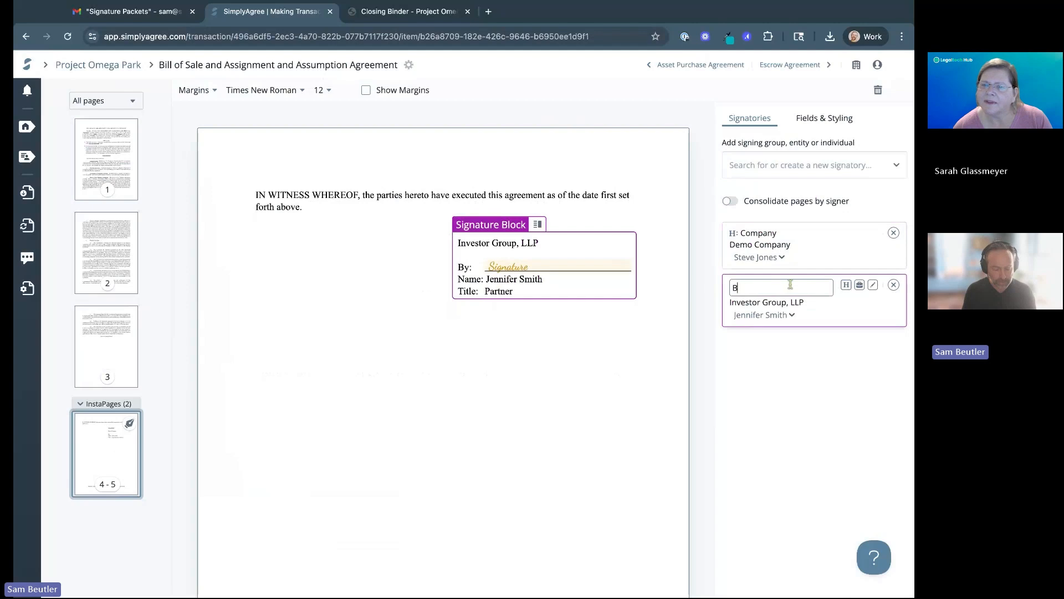
pyautogui.write('uyer')
pyautogui.press('Return')
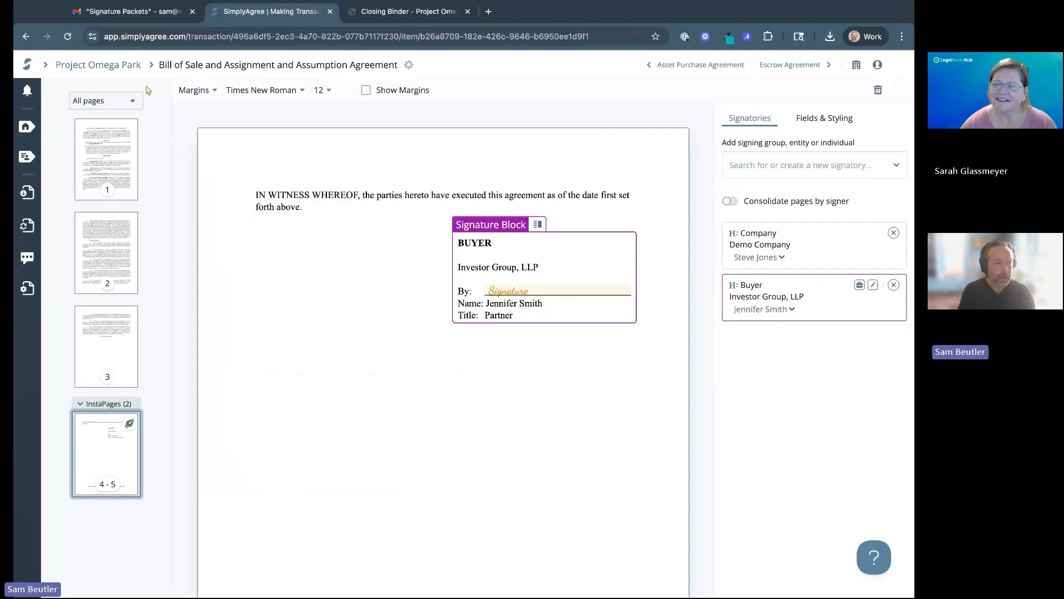
# Return to Project Omega Park, start creating packets, and select the Investor Group, LLP signatory with all of that person's documents.
pyautogui.click(98, 67)
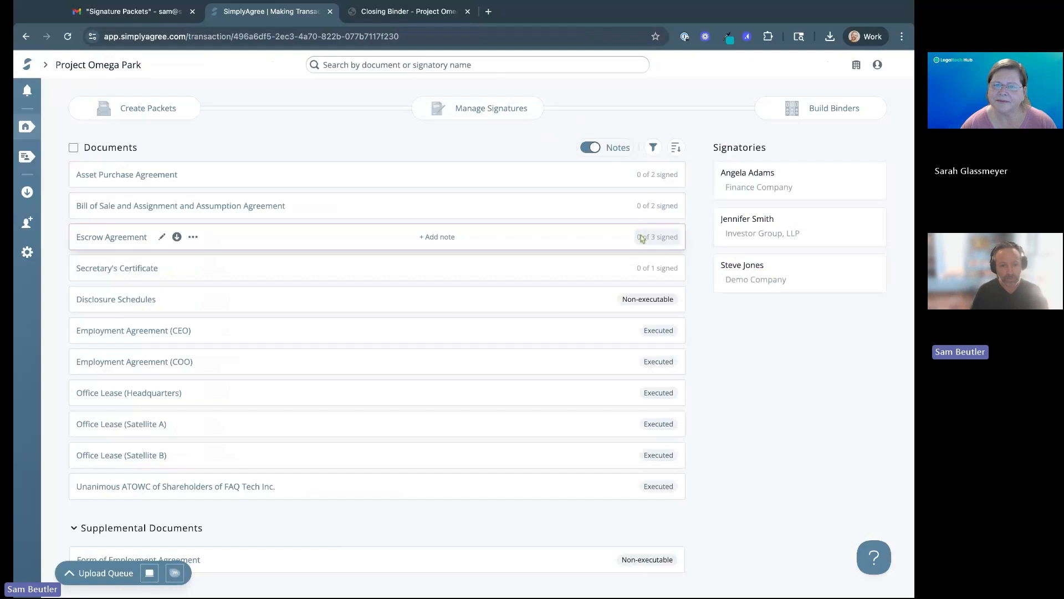
pyautogui.click(152, 117)
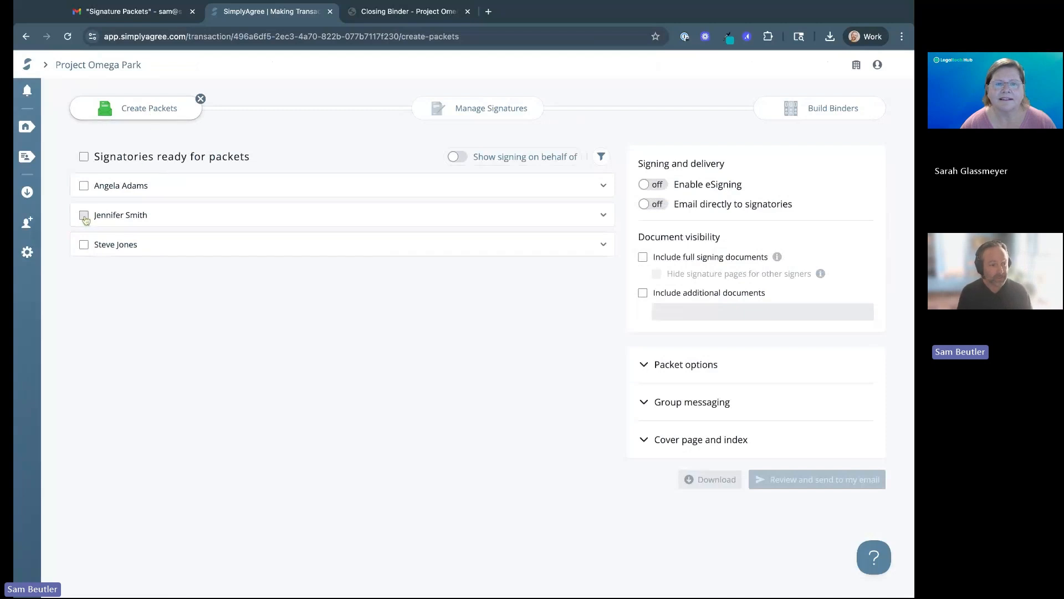
pyautogui.click(83, 216)
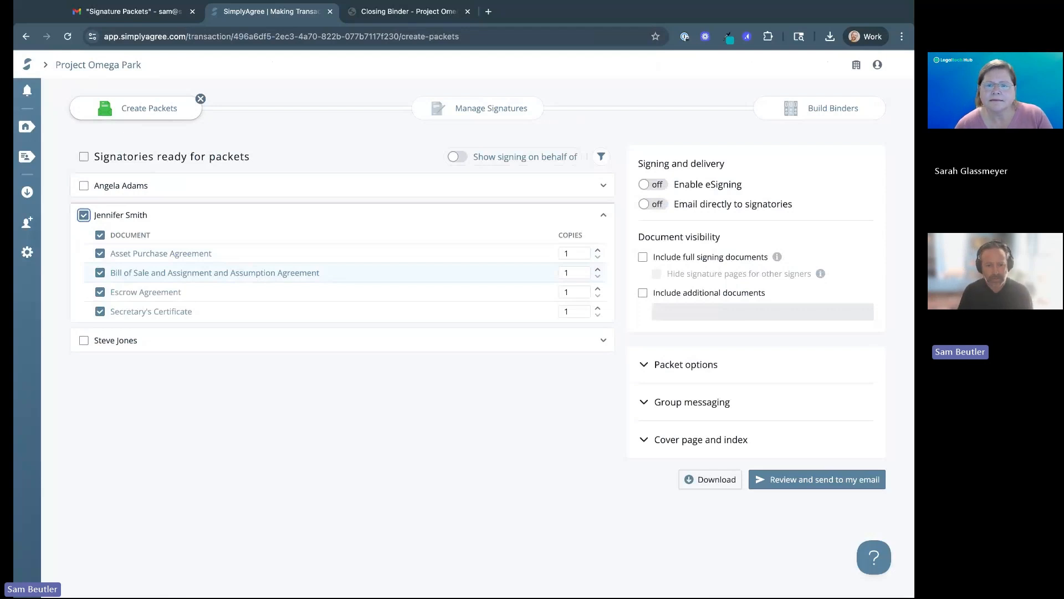
# Include divider slip pages in the selected signatory's packet and send it to your own email.
pyautogui.click(645, 365)
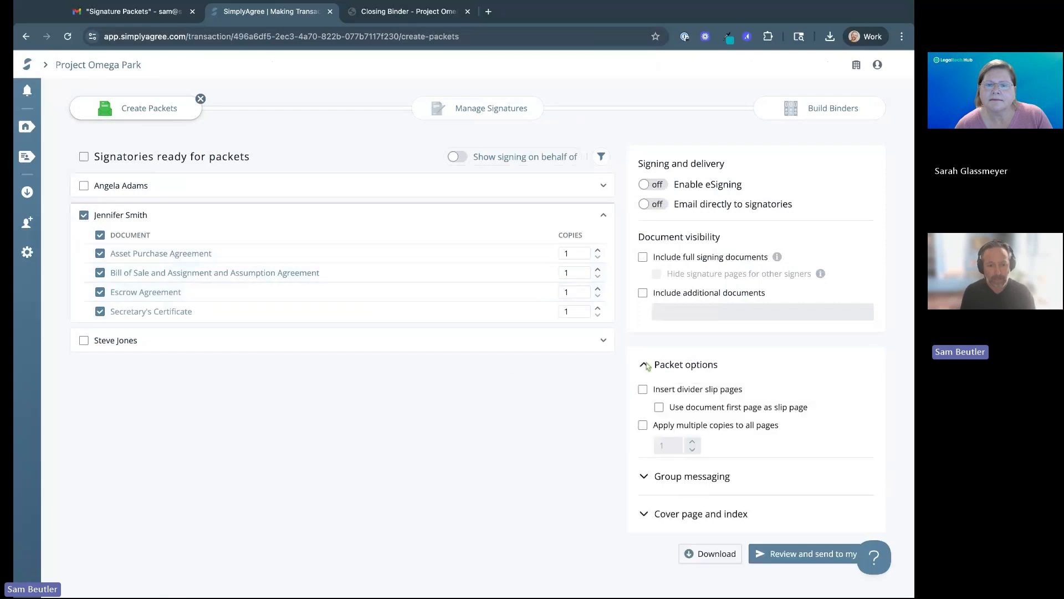
pyautogui.click(643, 389)
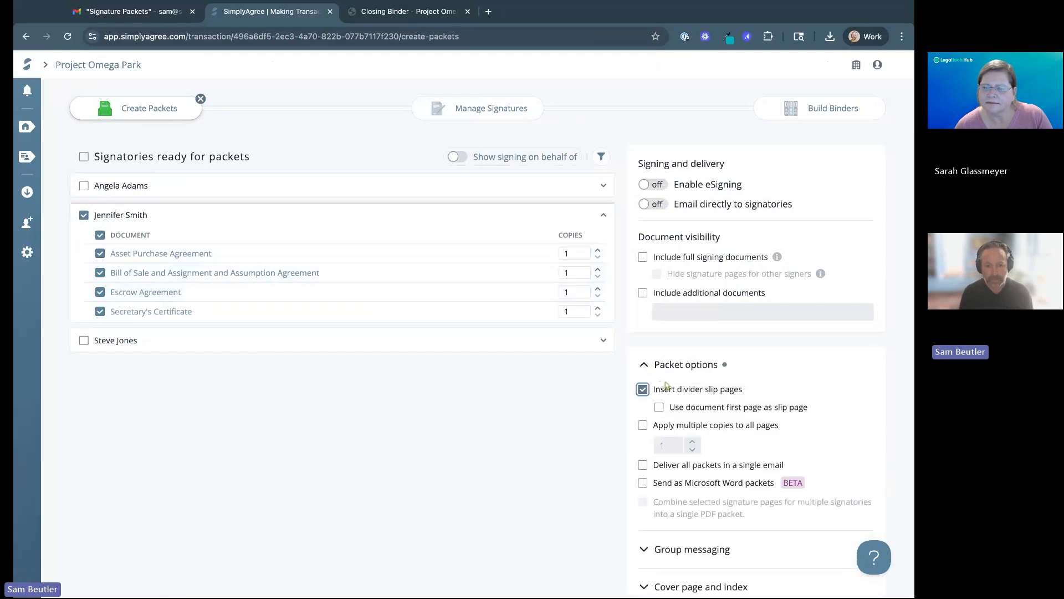
pyautogui.scroll(-1, 669, 384)
pyautogui.click(814, 573)
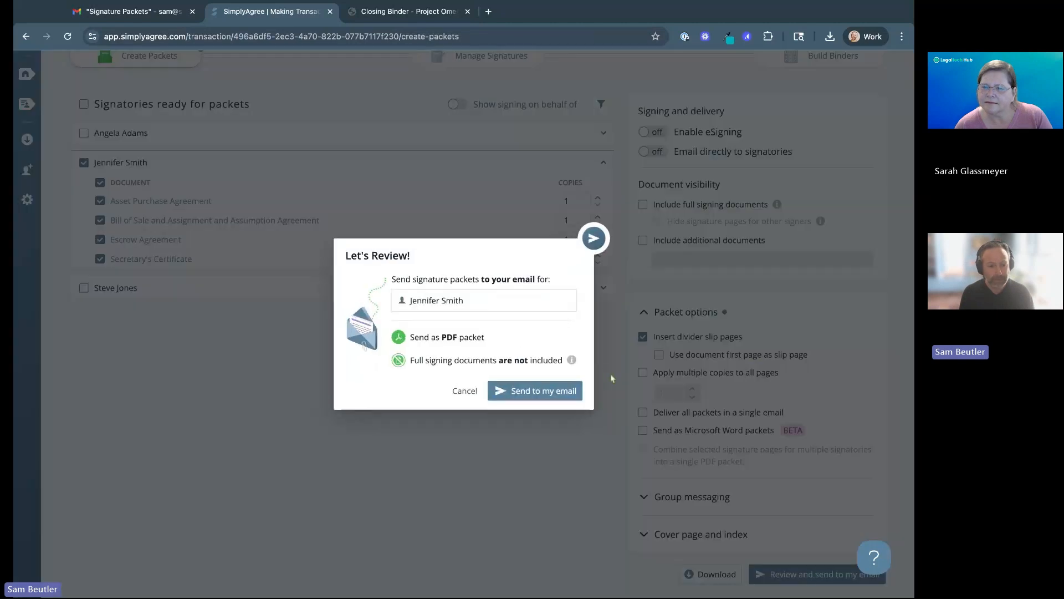
pyautogui.click(566, 394)
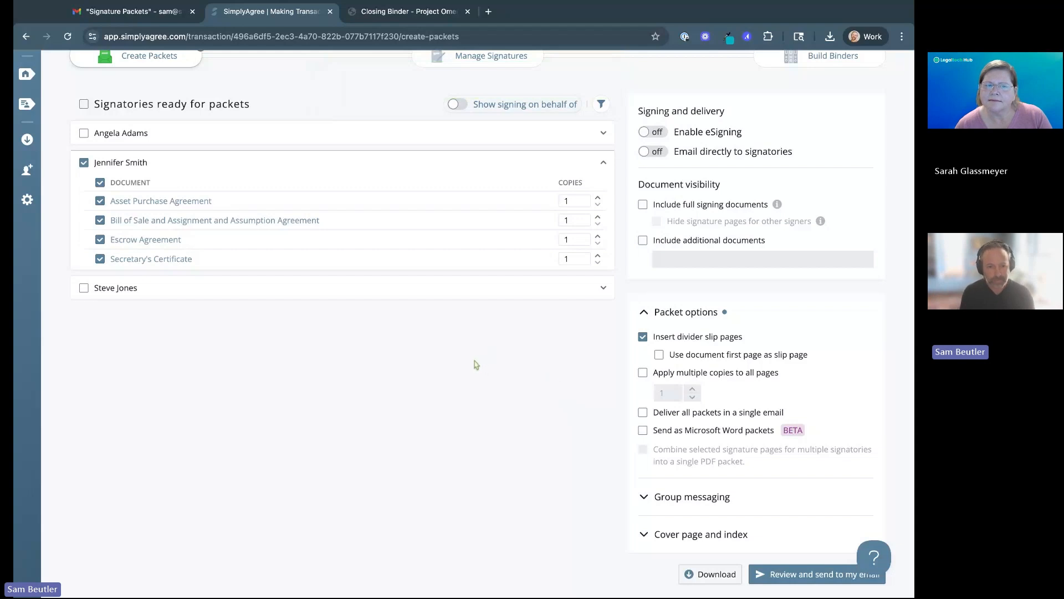
# Enable eSigning and place a Signature field on the Buyer's signature line of the Asset Purchase Agreement.
pyautogui.scroll(1, 476, 361)
pyautogui.click(655, 185)
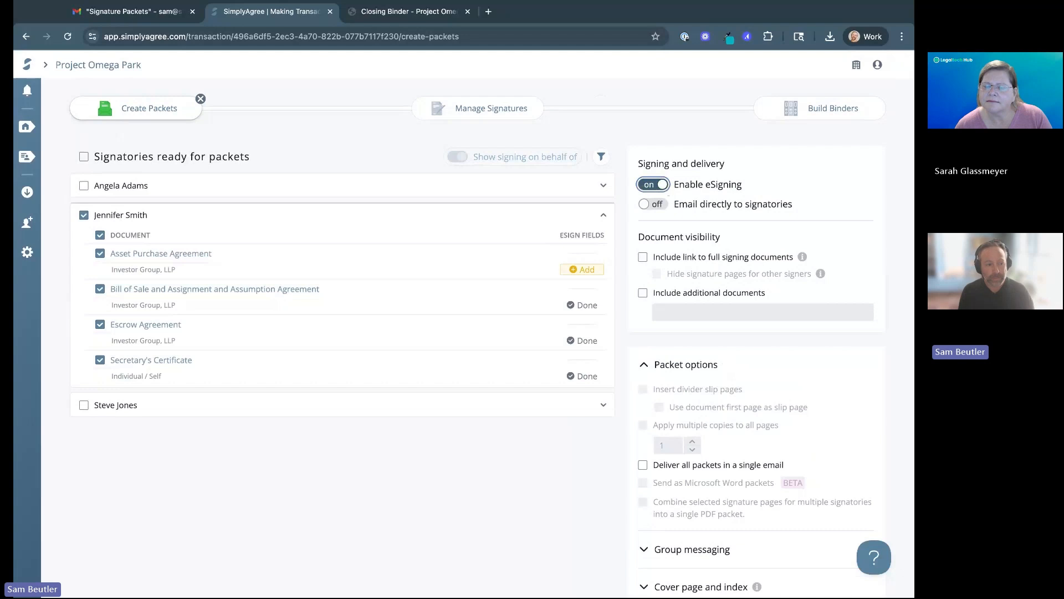
pyautogui.click(589, 270)
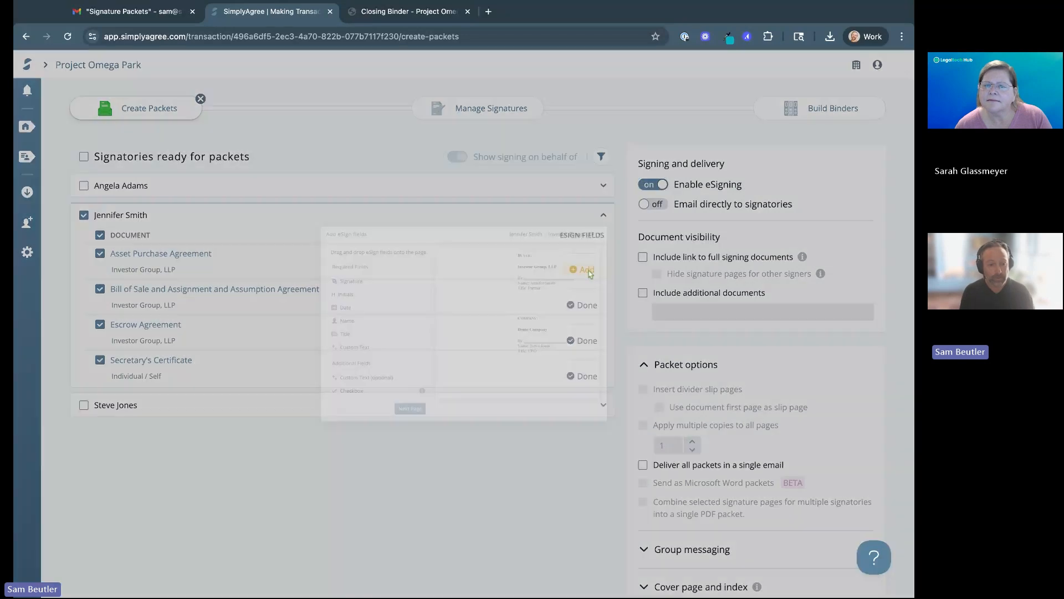
pyautogui.click(267, 218)
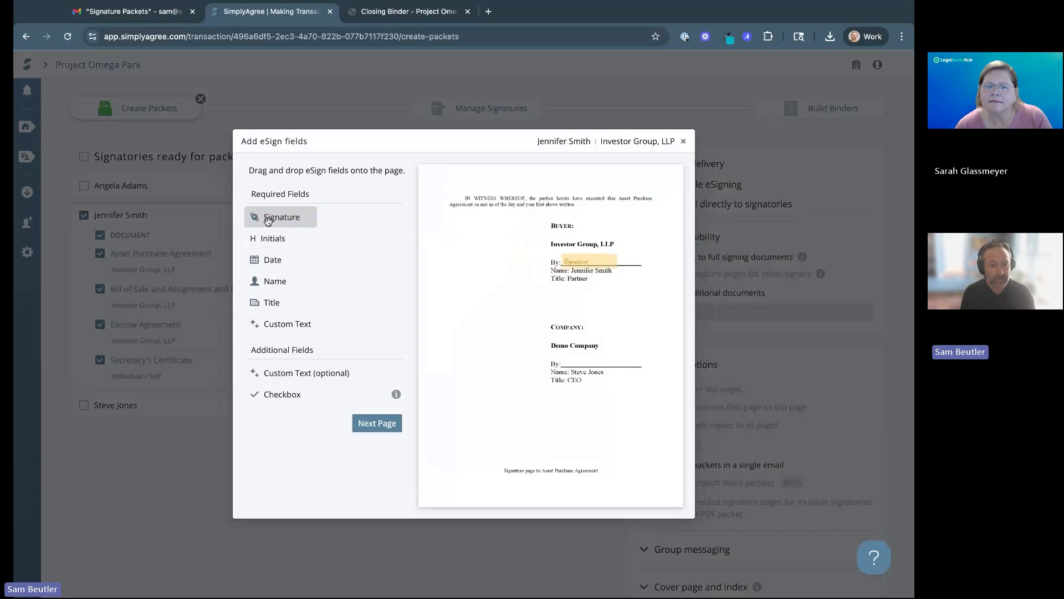
pyautogui.click(684, 143)
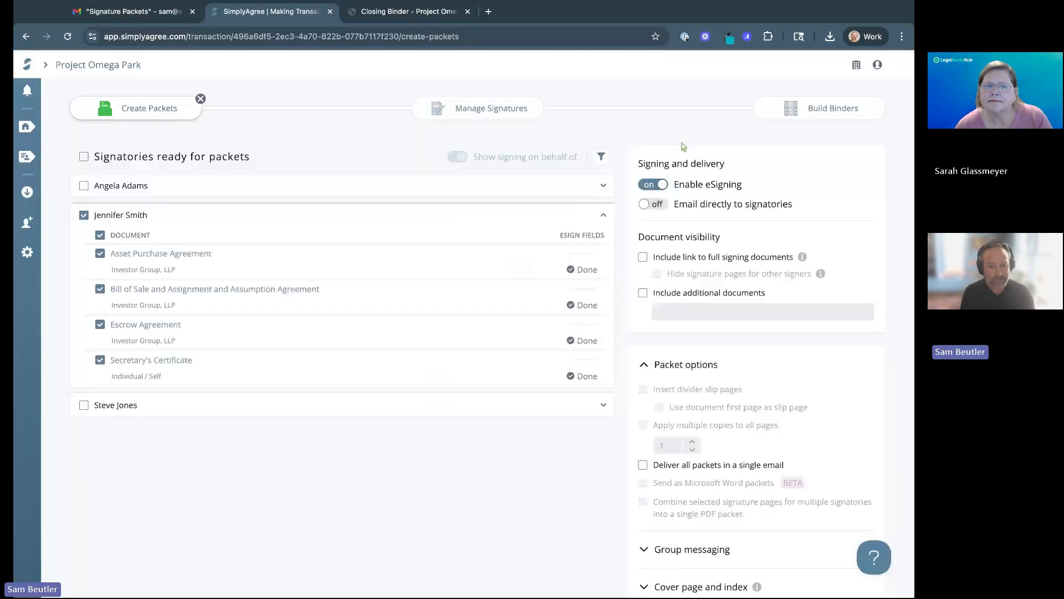
# Include a link to the full signing documents and enable emailing the packet directly to signatories.
pyautogui.click(643, 258)
pyautogui.click(639, 362)
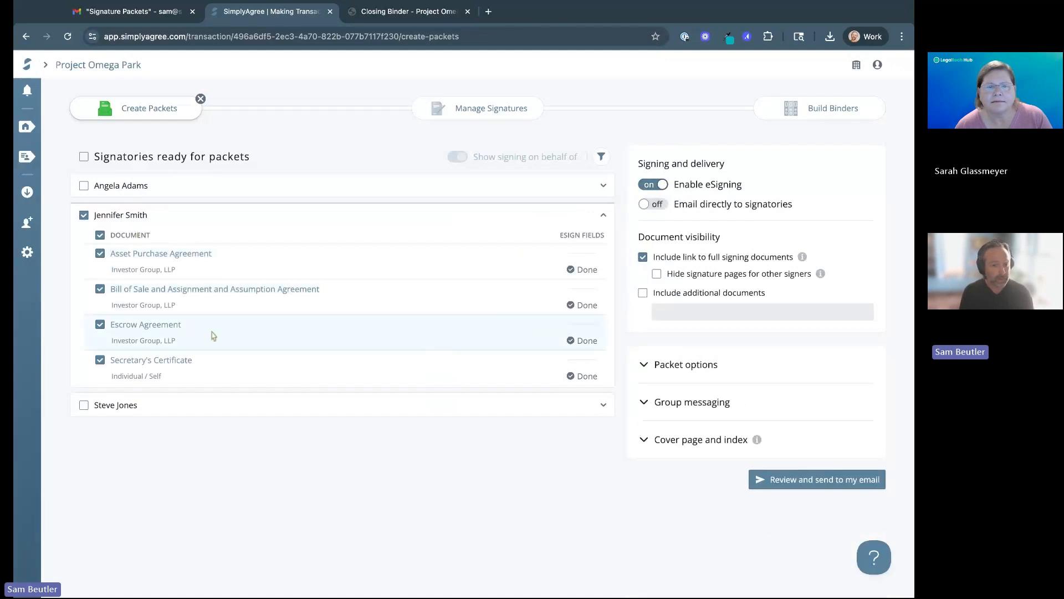
pyautogui.click(653, 204)
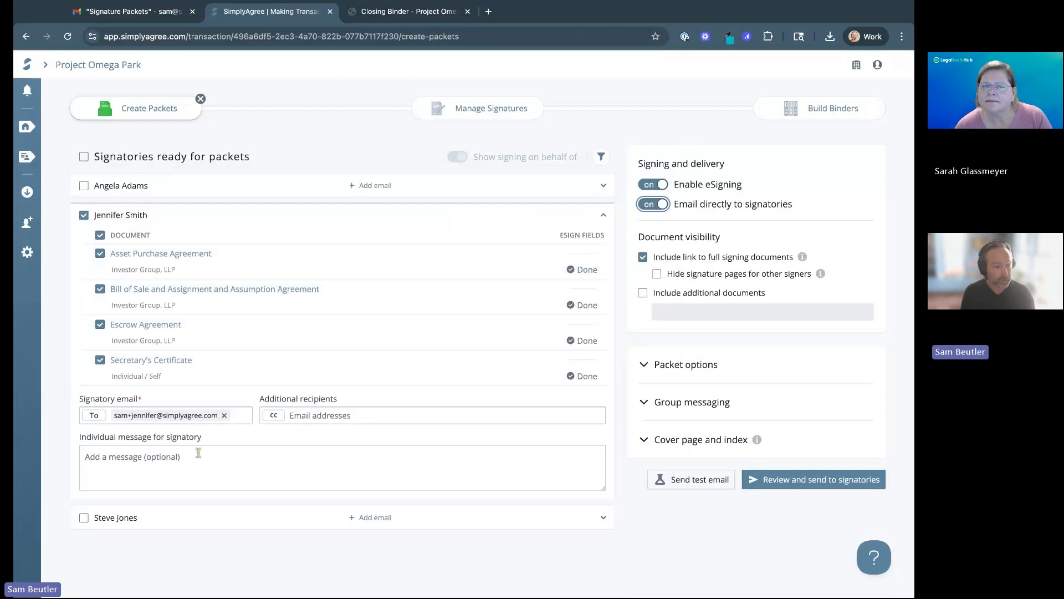
# Write the individual message for the signatory: their first name followed by ", please review and sign ASAP.".
pyautogui.click(160, 468)
pyautogui.write('Jennifer')
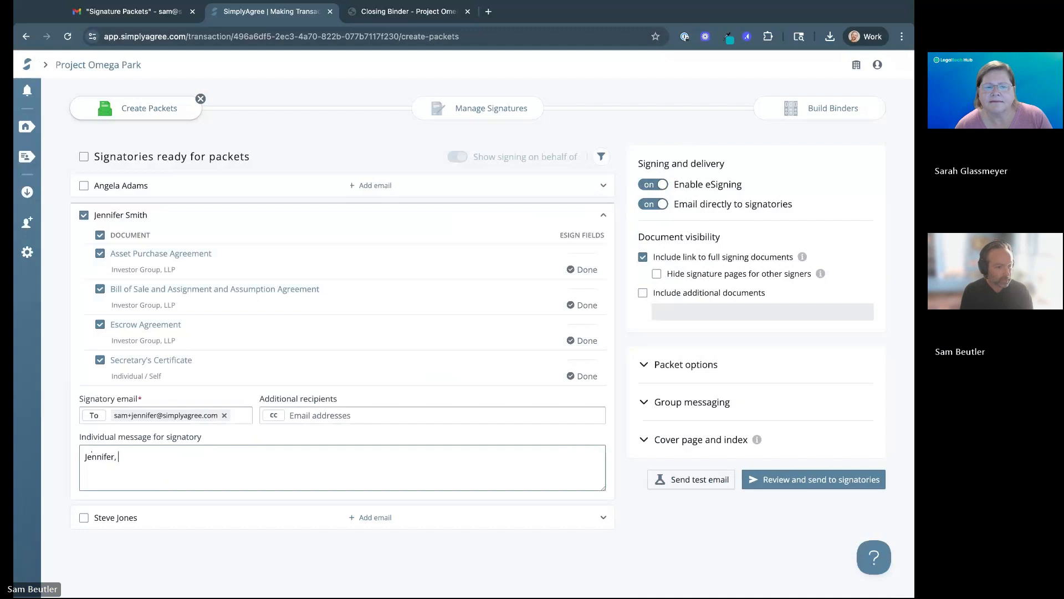
pyautogui.write(', please review and sign ASAP.')
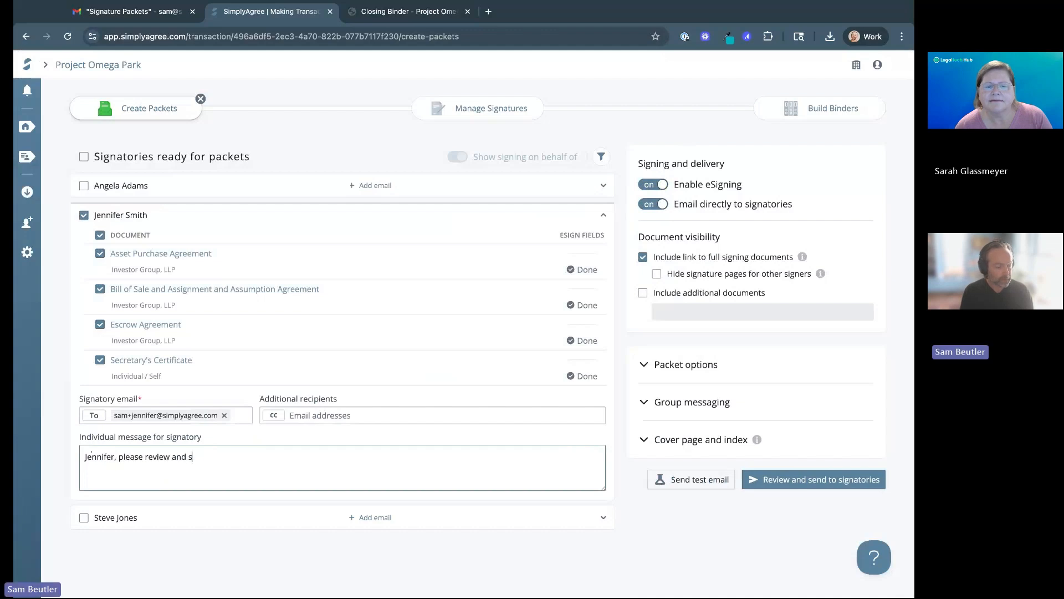
# Send the eSigning packet to the selected signatory and refresh the Signature Packets label in Gmail.
pyautogui.click(808, 480)
pyautogui.click(537, 389)
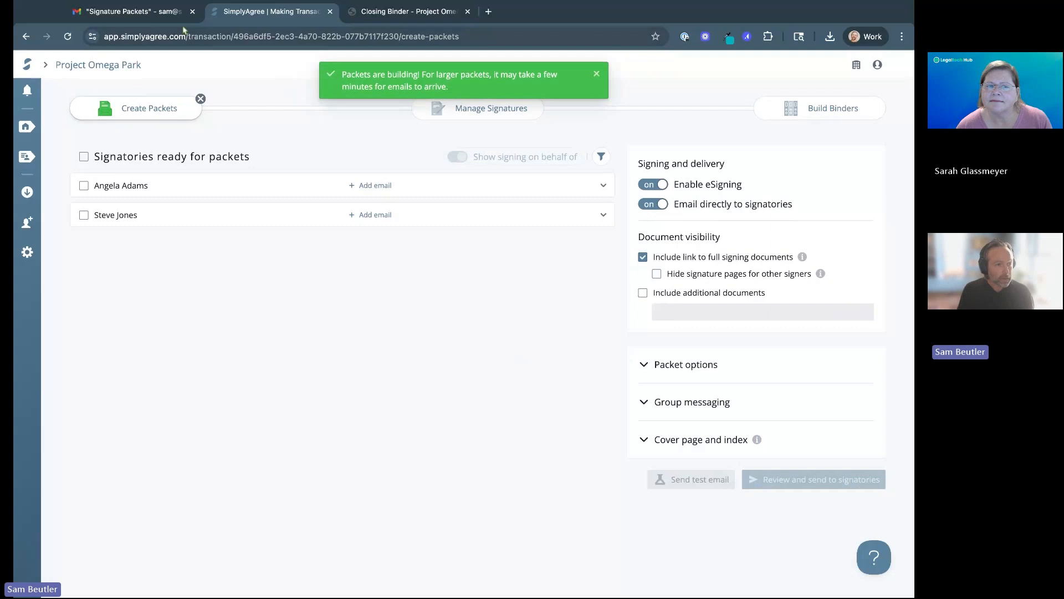
pyautogui.click(133, 12)
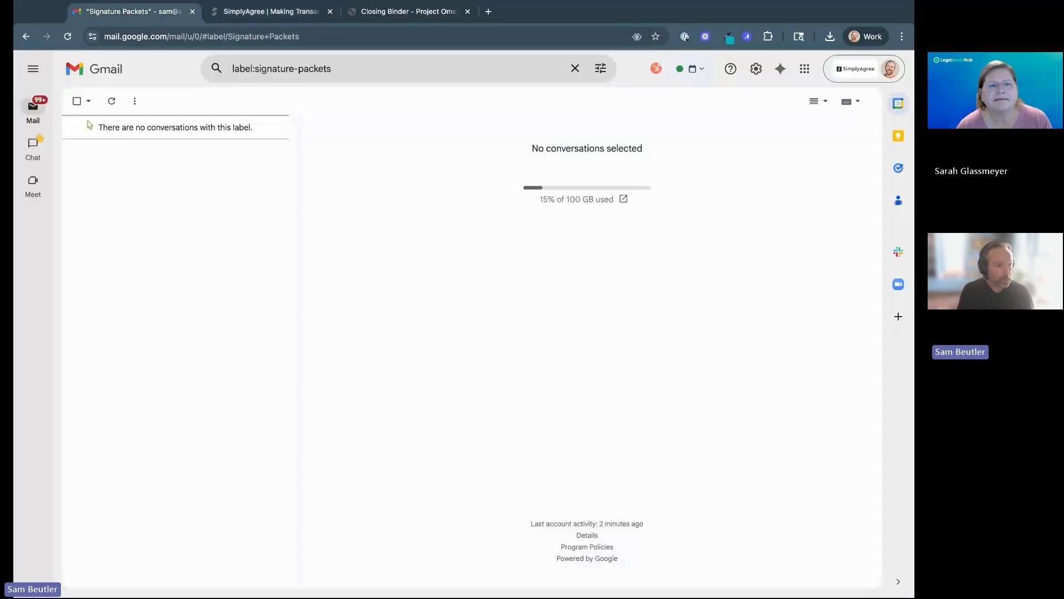
pyautogui.click(111, 100)
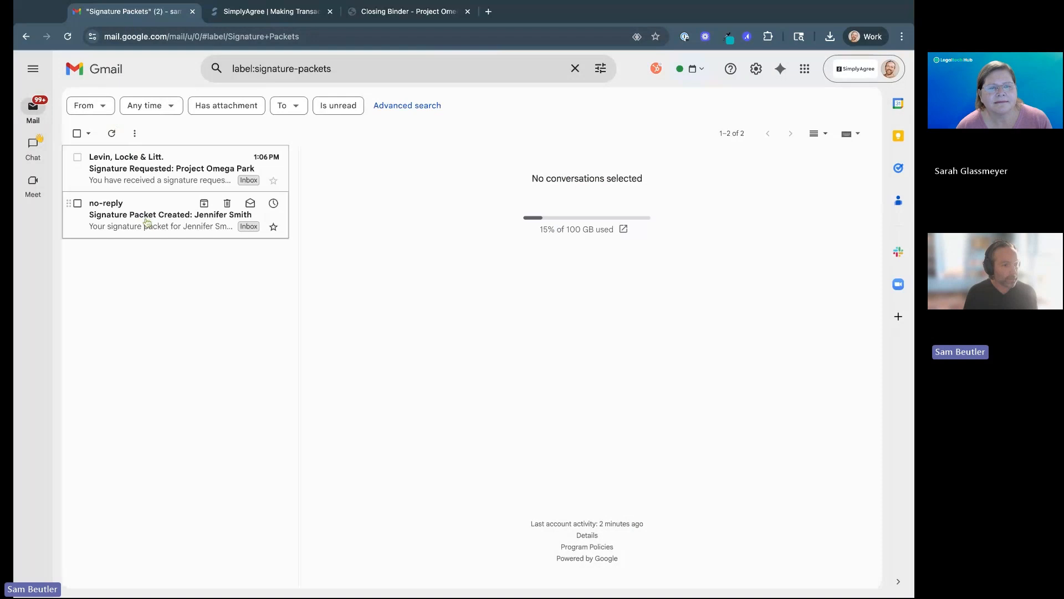
# Open the Signature Packet Created email and look through the divider and signature pages in its attached PDF.
pyautogui.click(147, 222)
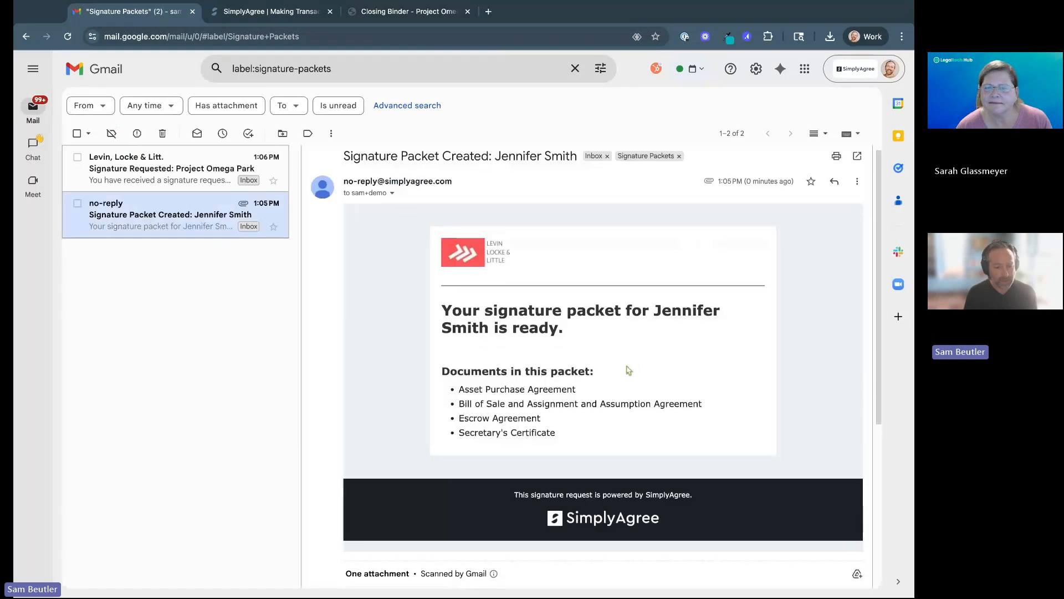
pyautogui.scroll(-4, 535, 390)
pyautogui.click(395, 413)
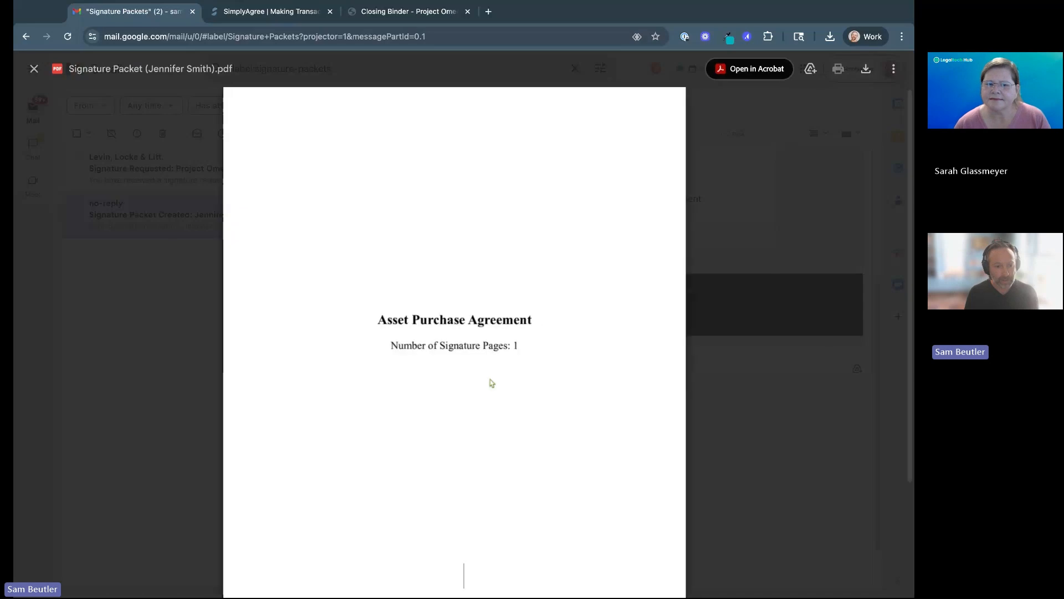
pyautogui.scroll(-15, 521, 372)
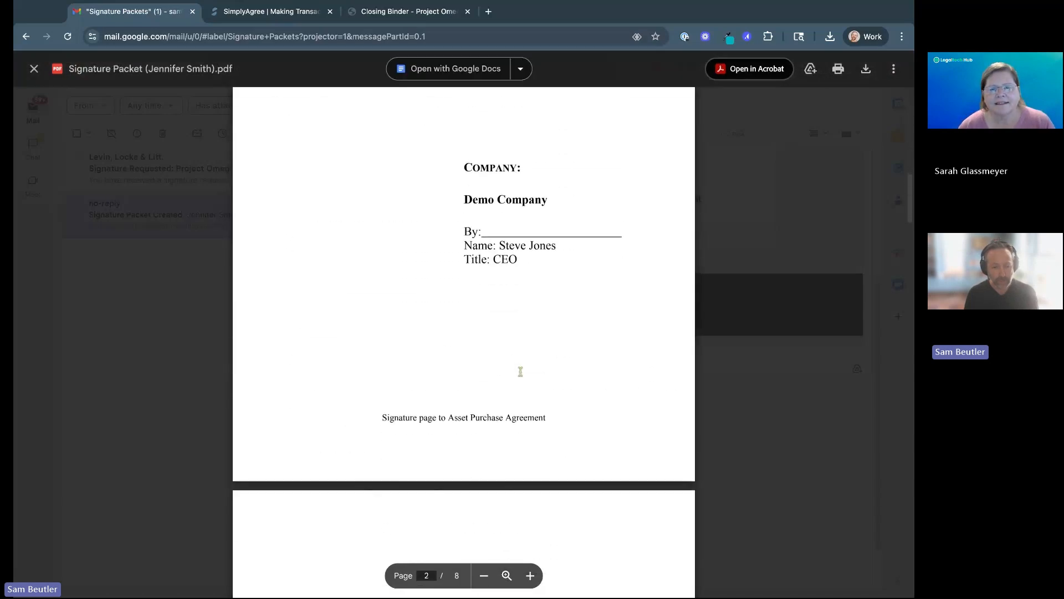
pyautogui.scroll(-5, 521, 372)
pyautogui.scroll(-2, 519, 371)
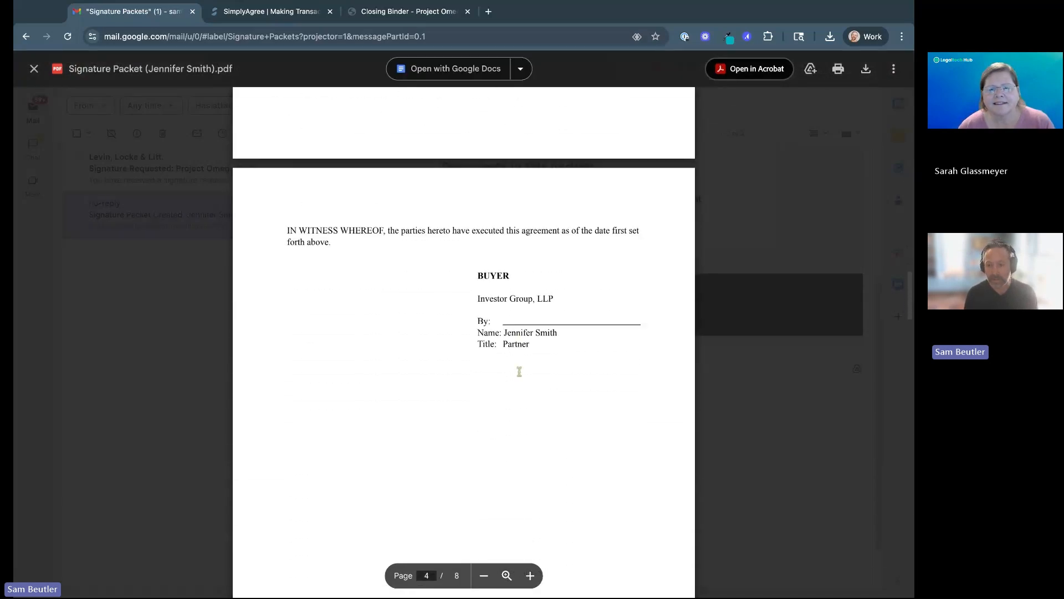
pyautogui.click(768, 409)
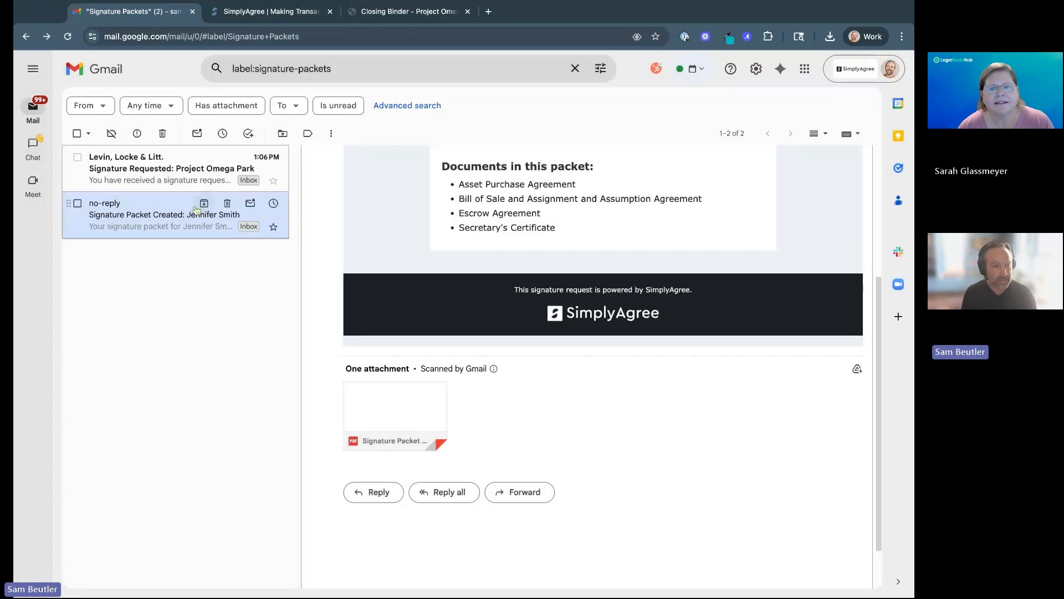
# Open the "Signature Requested: Project Omega Park" email and go from it to the signatory's review and signing page.
pyautogui.click(145, 182)
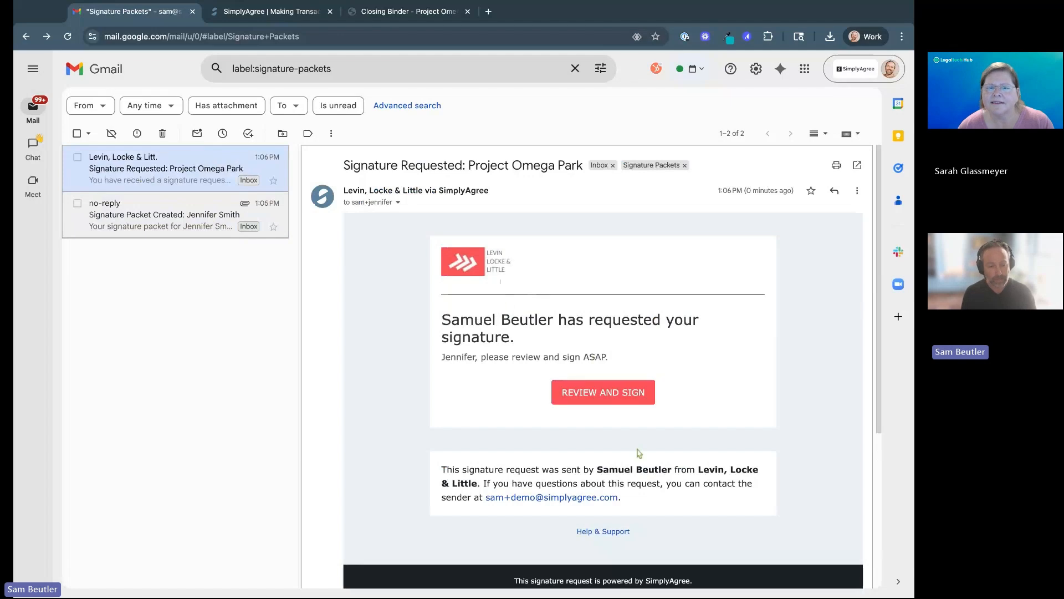
pyautogui.click(613, 398)
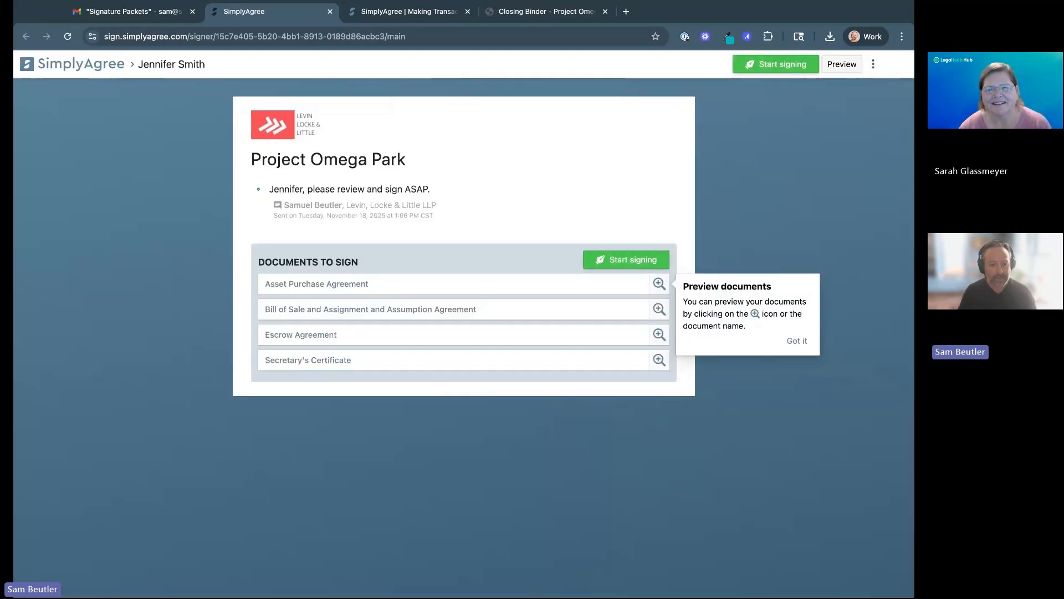
pyautogui.moveTo(371, 189); pyautogui.dragTo(298, 190)
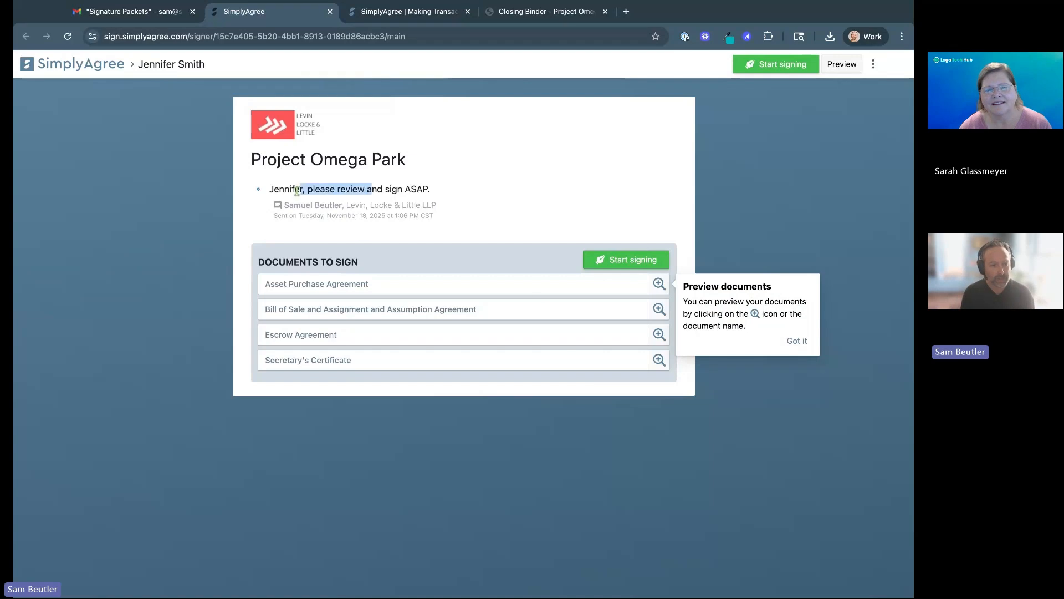
pyautogui.click(371, 191)
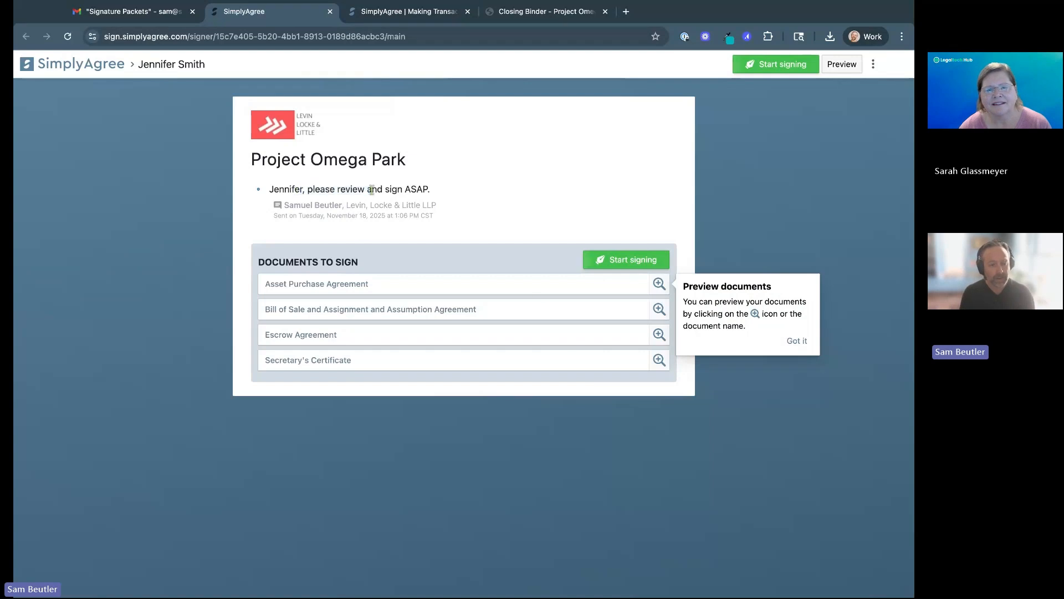
# Start signing the packet and agree to use electronic records and signatures in Docusign.
pyautogui.click(627, 260)
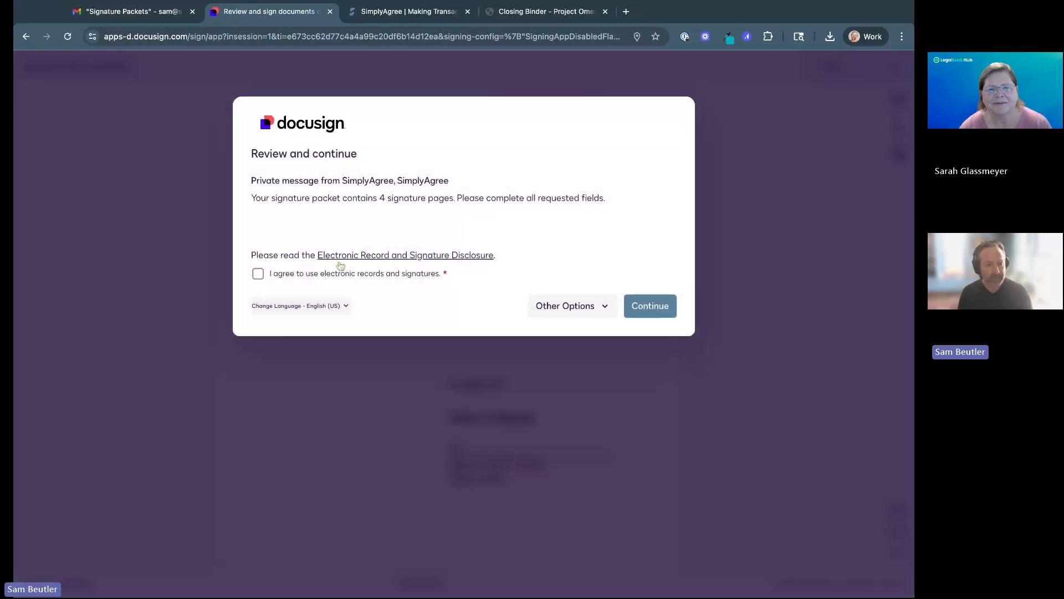
pyautogui.click(259, 274)
pyautogui.click(657, 308)
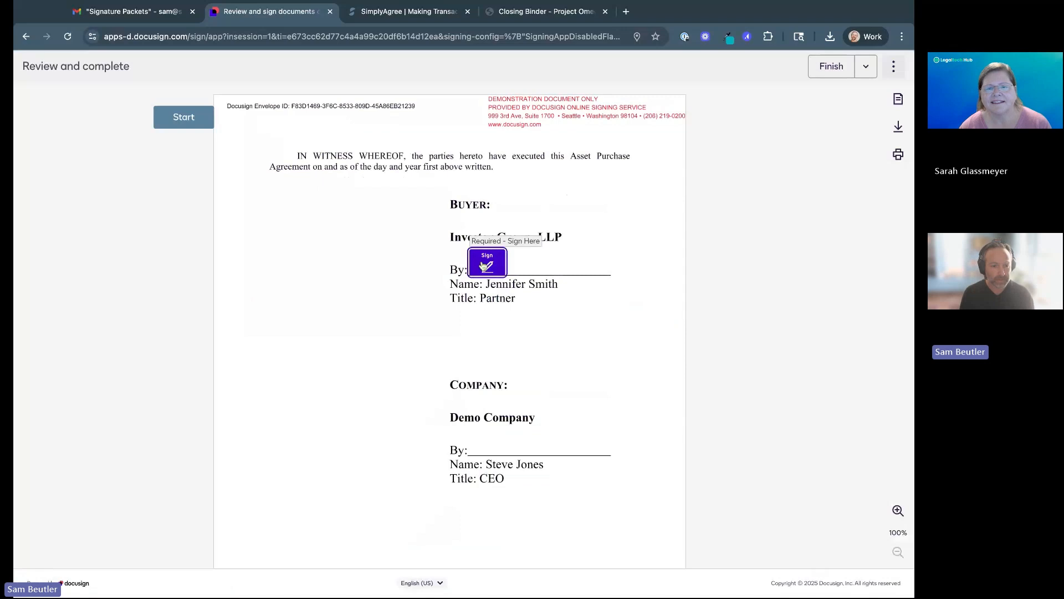
# Adopt the preselected signature style, sign every required field in the packet and finish signing.
pyautogui.click(484, 266)
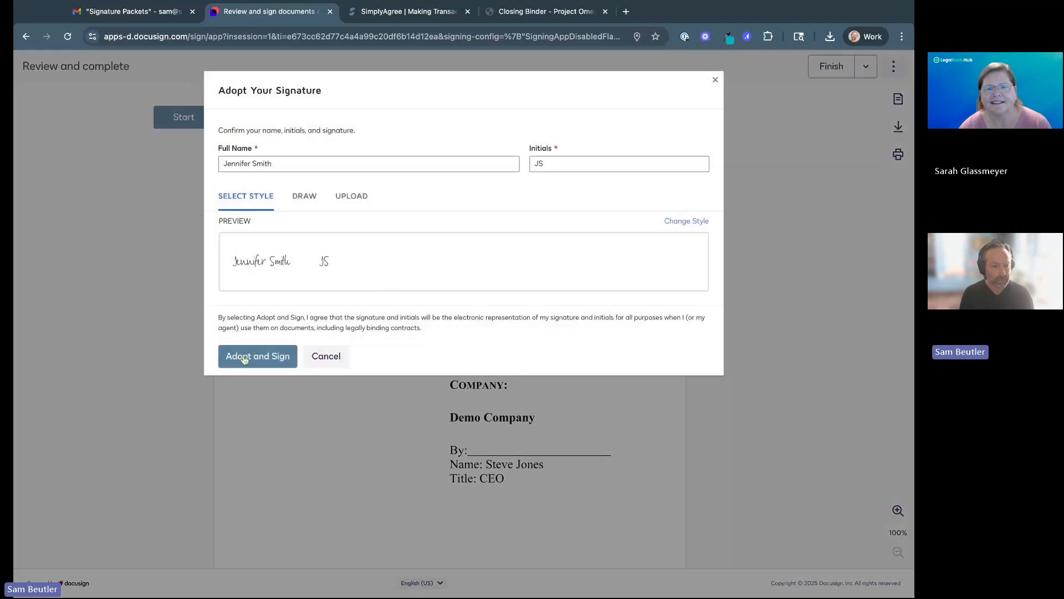
pyautogui.click(245, 358)
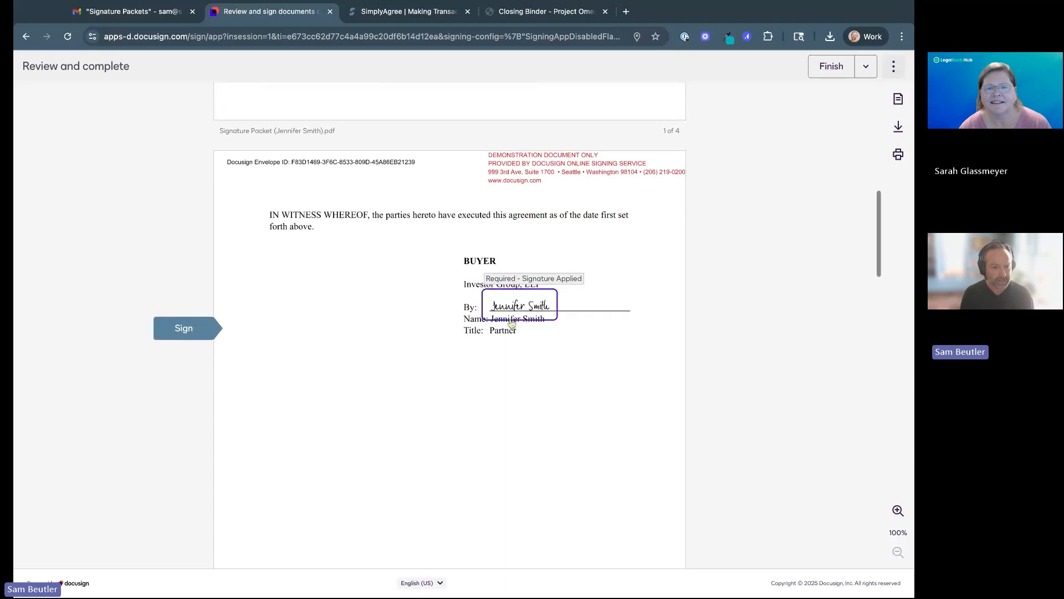
pyautogui.click(498, 326)
pyautogui.click(453, 324)
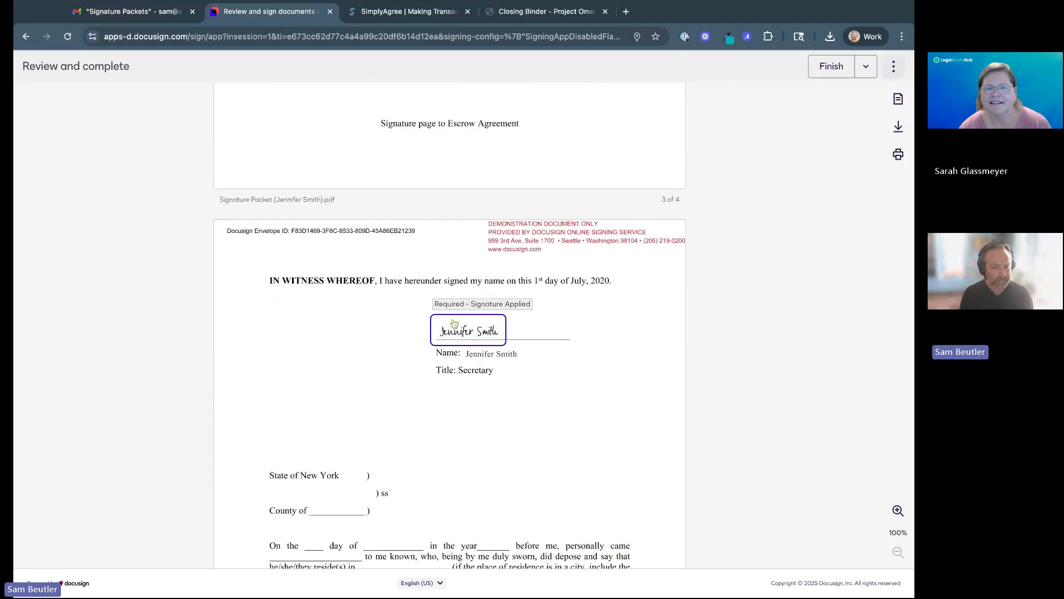
pyautogui.click(832, 66)
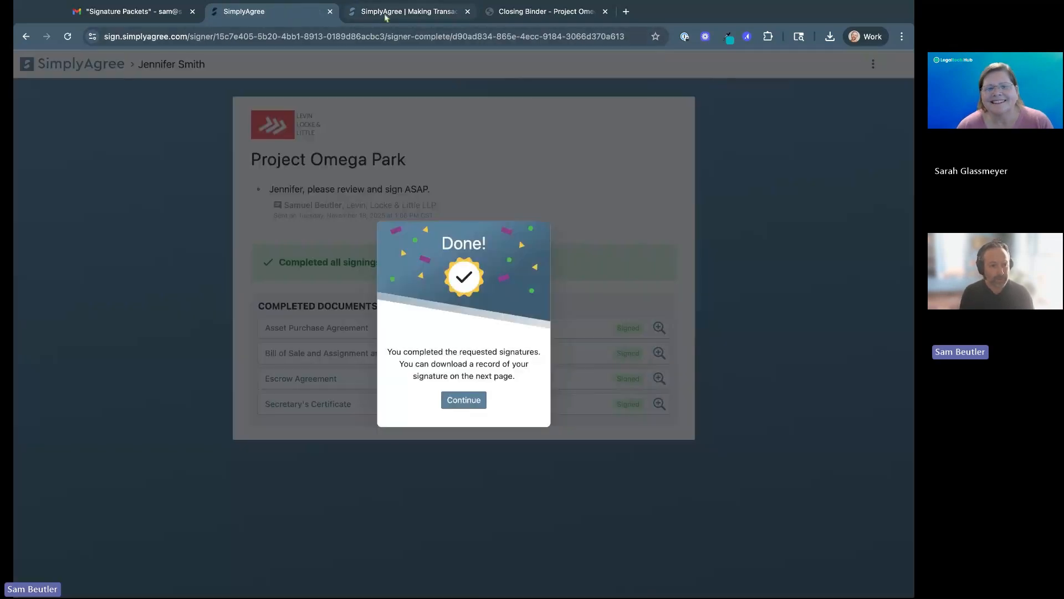
# Back in the SimplyAgree transaction, accept all outstanding eSignatures awaiting review and return to the document list.
pyautogui.click(385, 17)
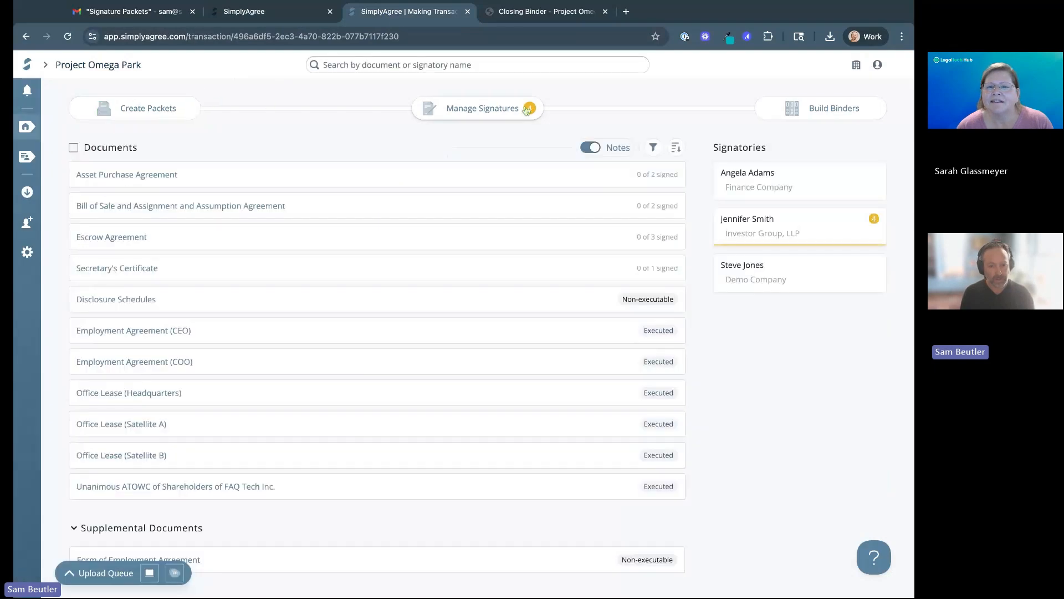
pyautogui.moveTo(748, 247)
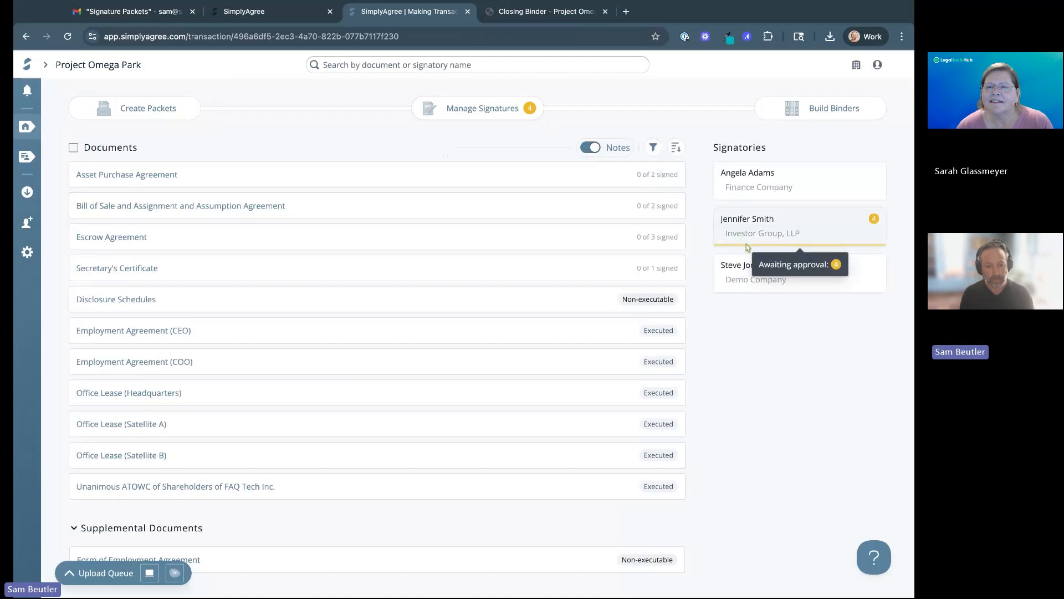
pyautogui.click(473, 108)
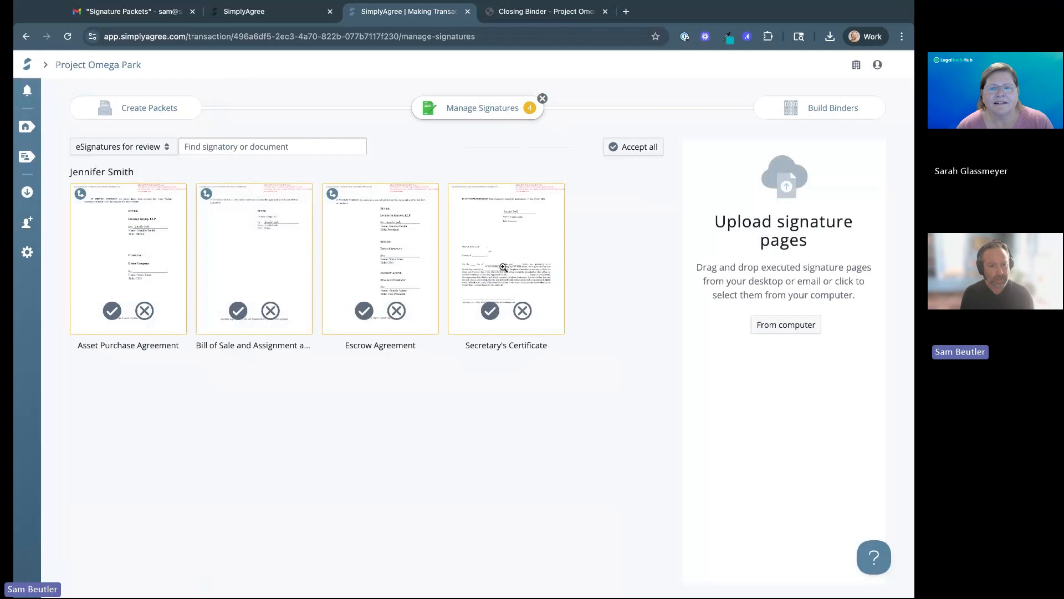
pyautogui.click(641, 147)
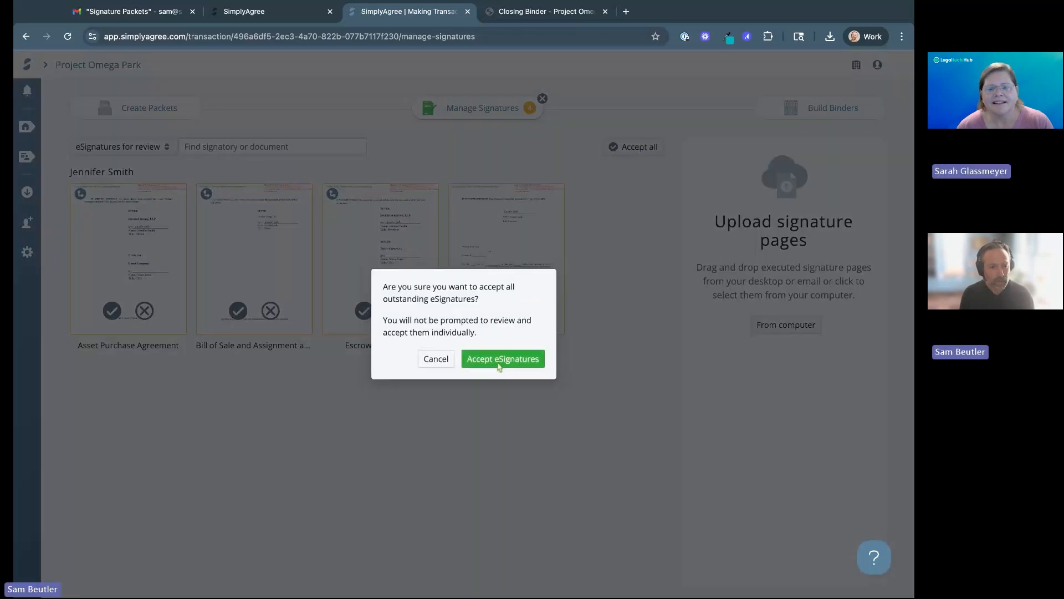
pyautogui.click(503, 359)
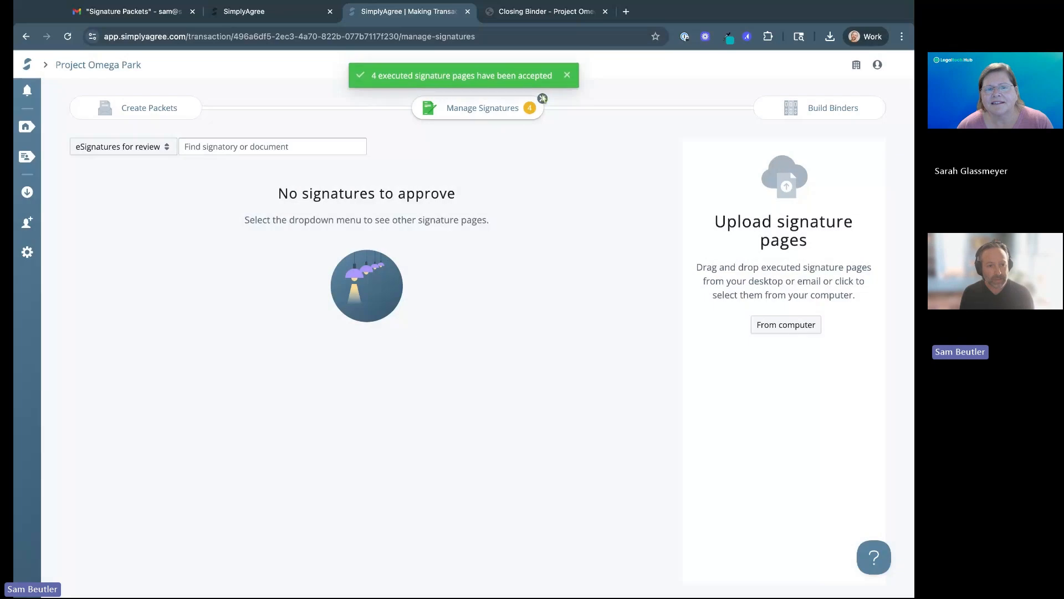
pyautogui.click(542, 99)
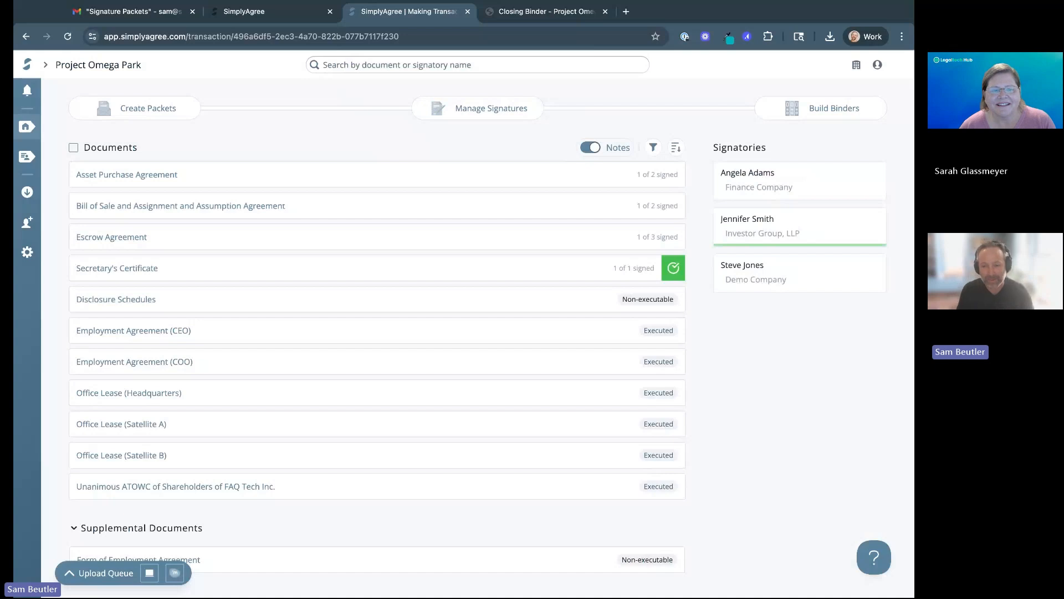
# Check the executed signature page (pages 25 - 26) of the Asset Purchase Agreement and return to the project.
pyautogui.click(127, 175)
pyautogui.scroll(-15, 111, 277)
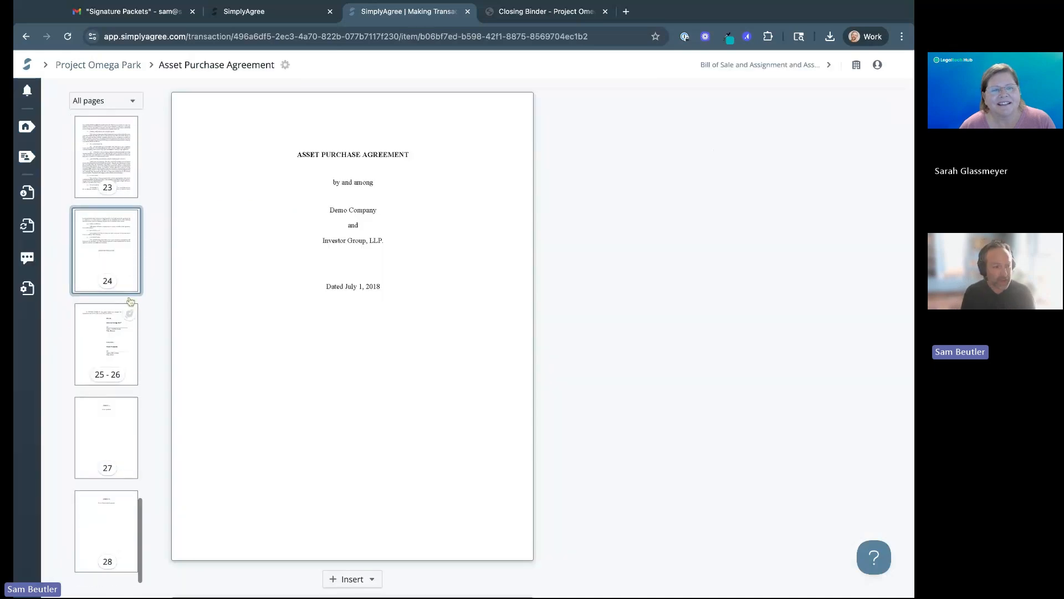
pyautogui.click(118, 350)
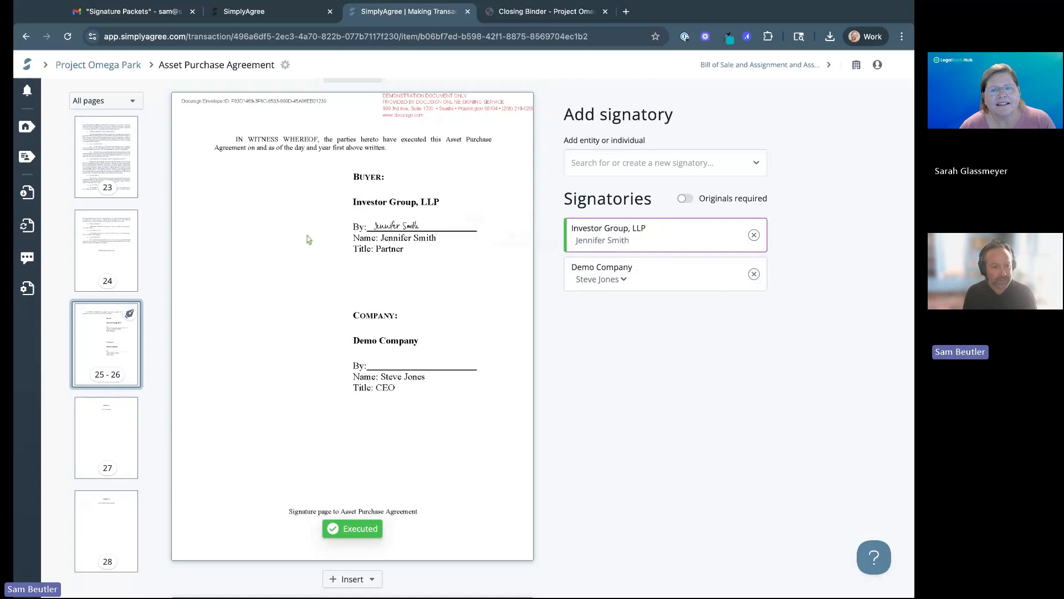
pyautogui.click(133, 71)
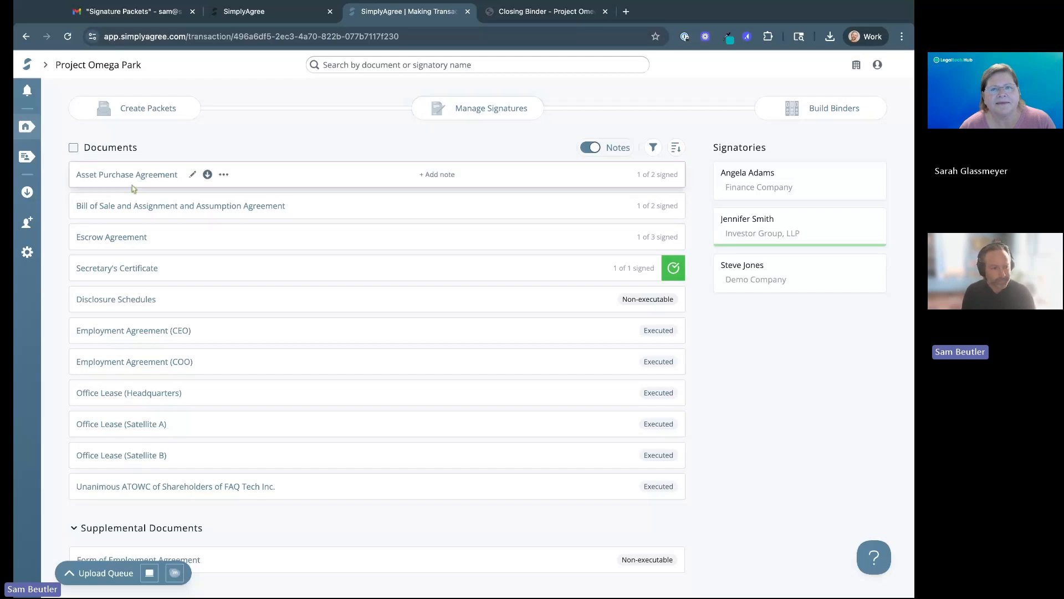
# Insert an attachment after the Exhibit A page (page 27) of the Asset Purchase Agreement.
pyautogui.click(160, 175)
pyautogui.scroll(-20, 119, 303)
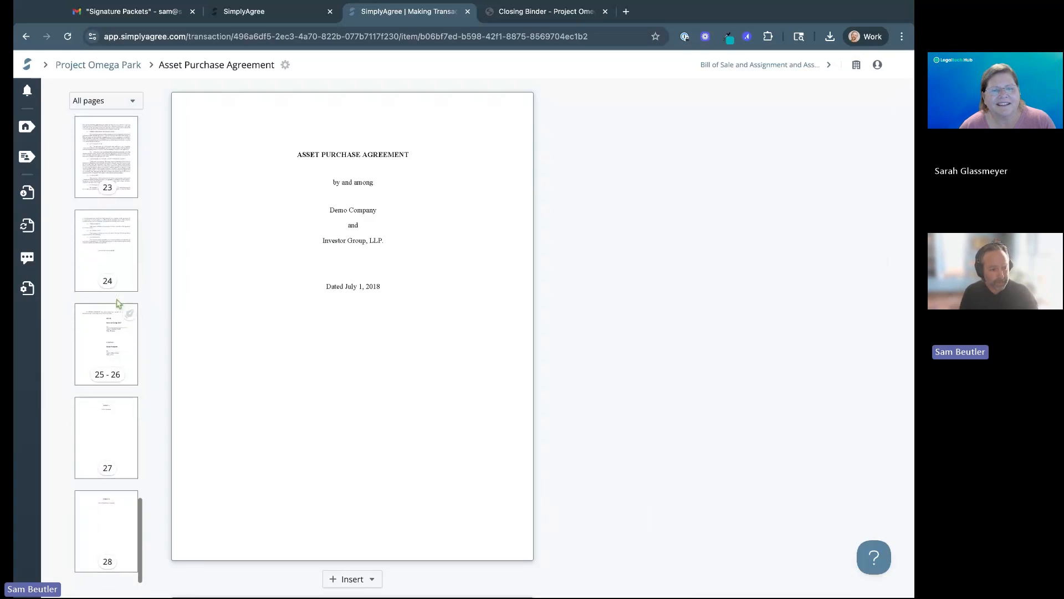
pyautogui.click(111, 412)
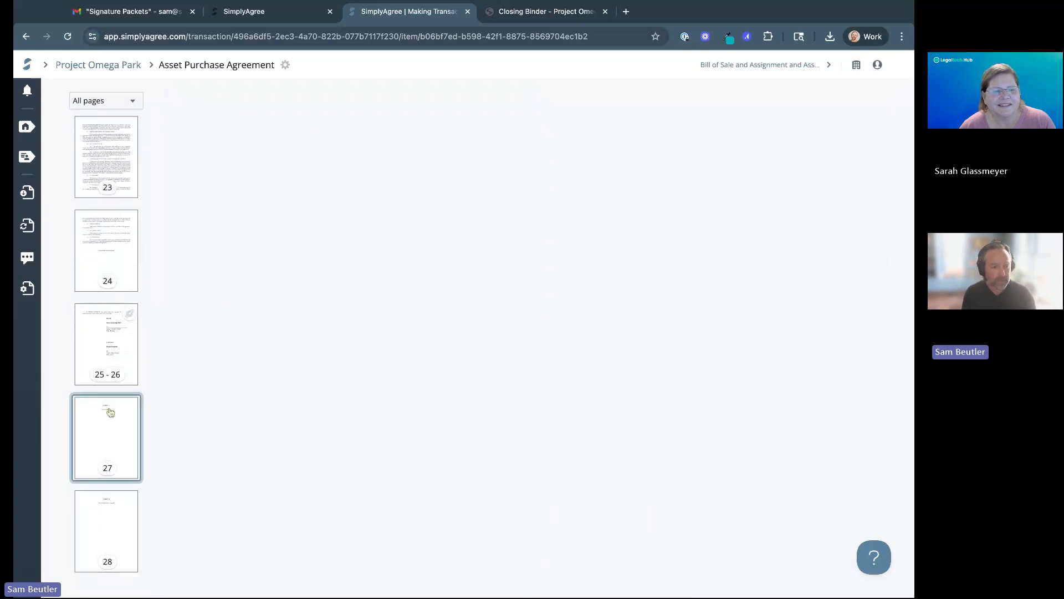
pyautogui.click(366, 582)
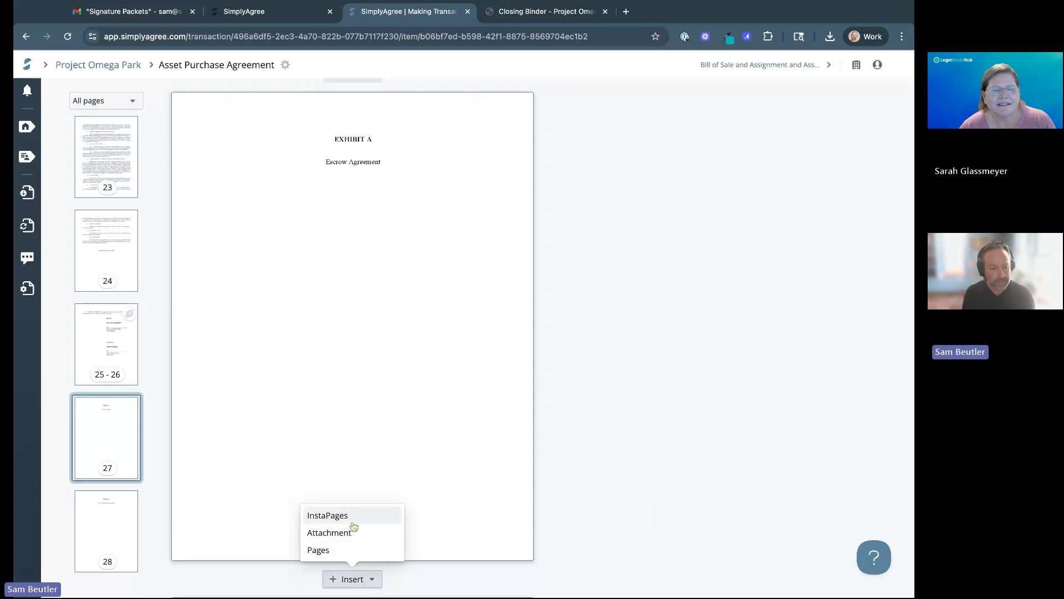
pyautogui.click(343, 531)
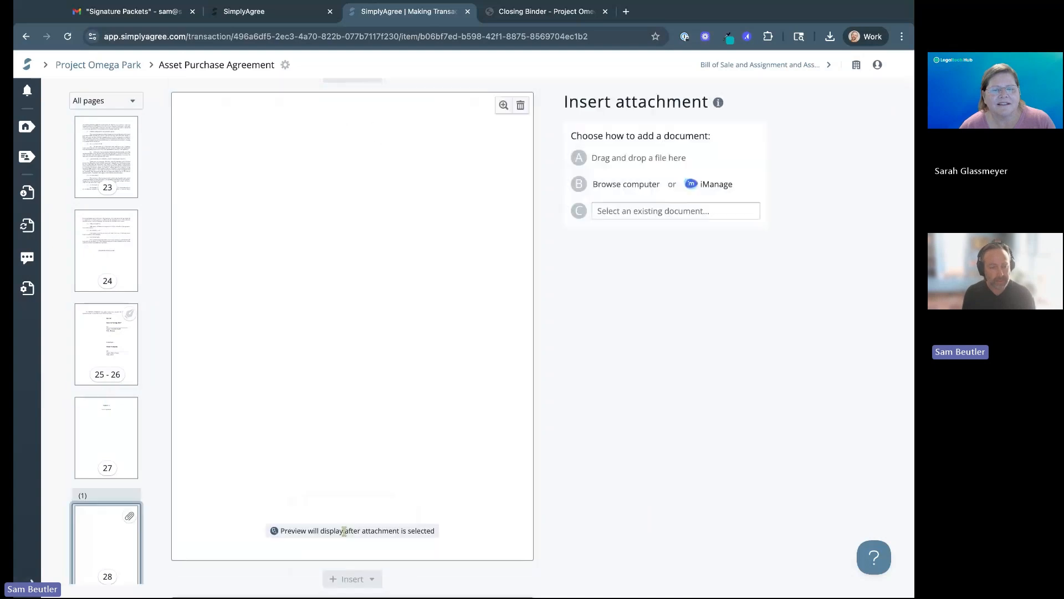
# Use the existing Escrow Agreement as the attachment, label it "Exhibit A", save it and return to the project's document list.
pyautogui.click(642, 211)
pyautogui.click(641, 249)
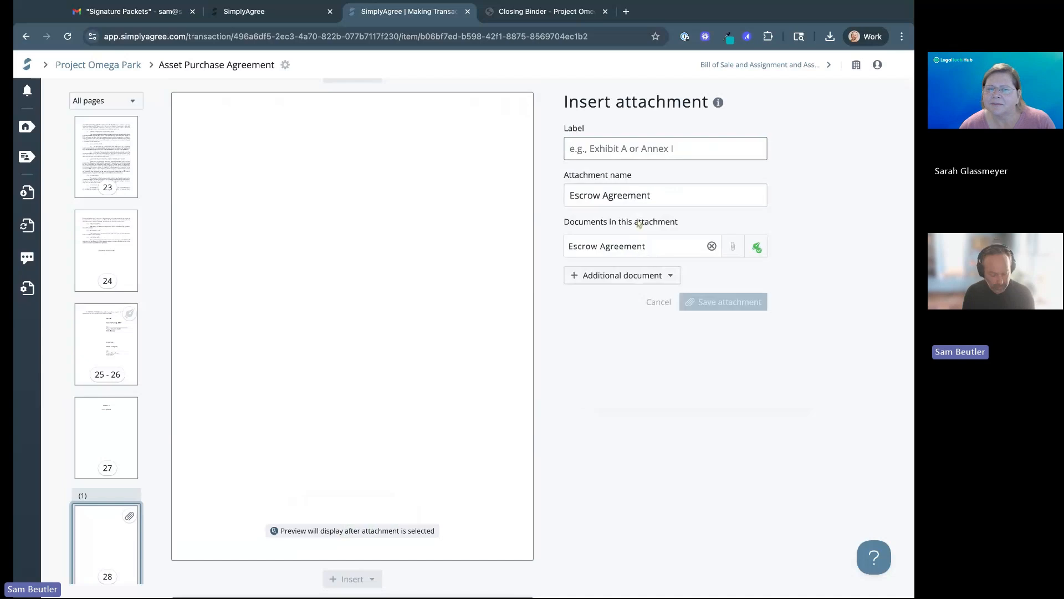
pyautogui.write('Exhibit A')
pyautogui.press('Return')
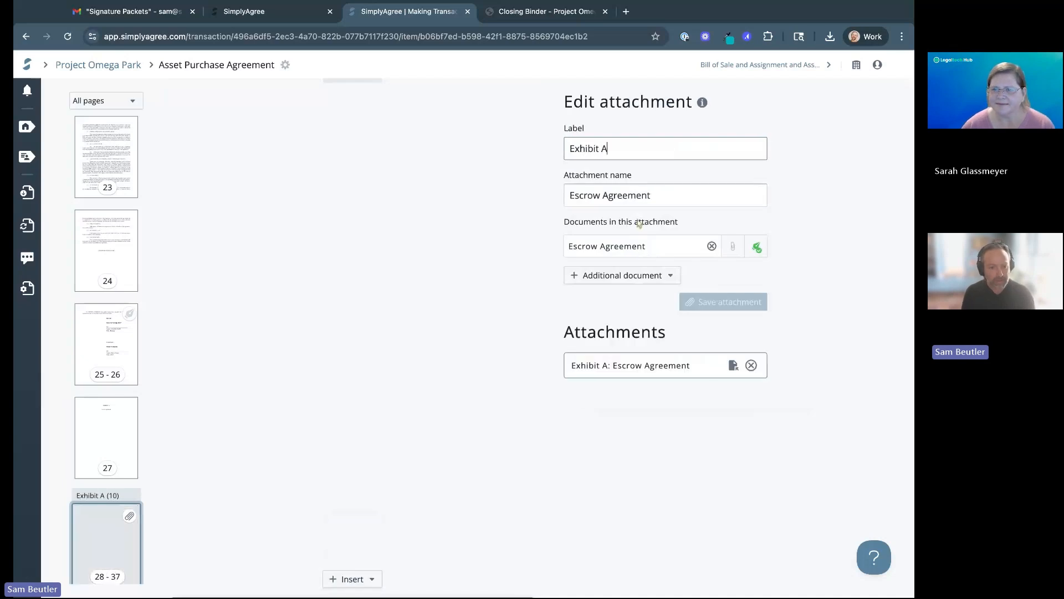
pyautogui.scroll(-2, 107, 471)
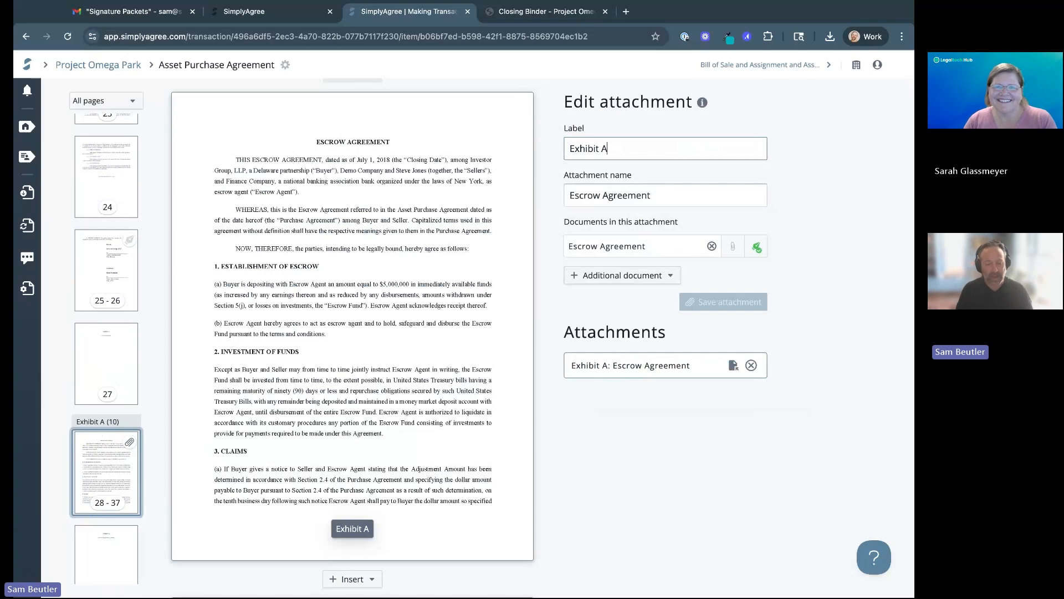
pyautogui.click(111, 68)
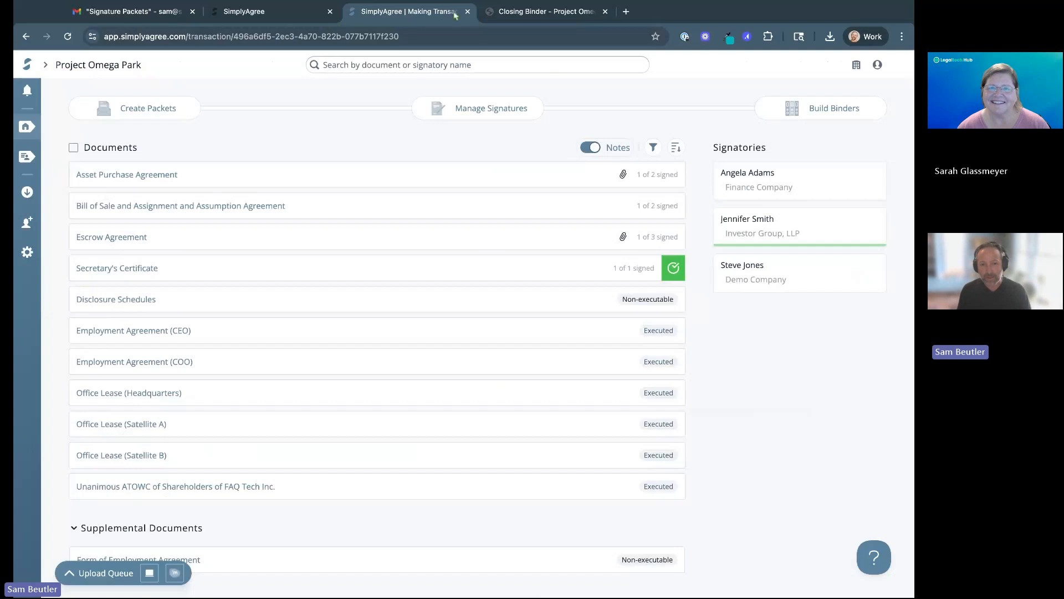
# Open the binder builder for Project Omega Park and set the primary binder's closing date to 11/05/2025.
pyautogui.click(816, 118)
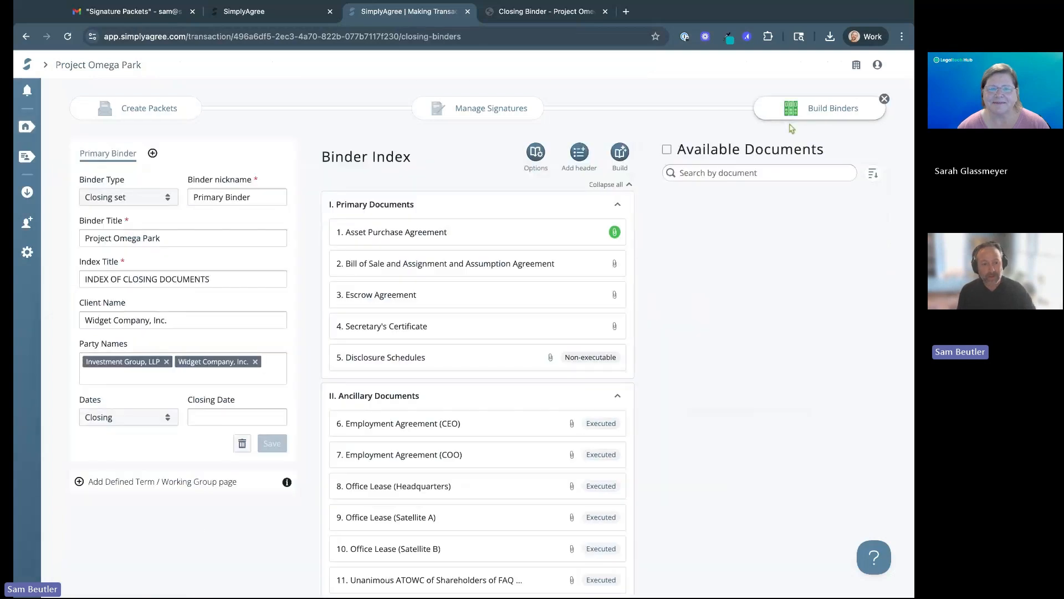
pyautogui.click(261, 420)
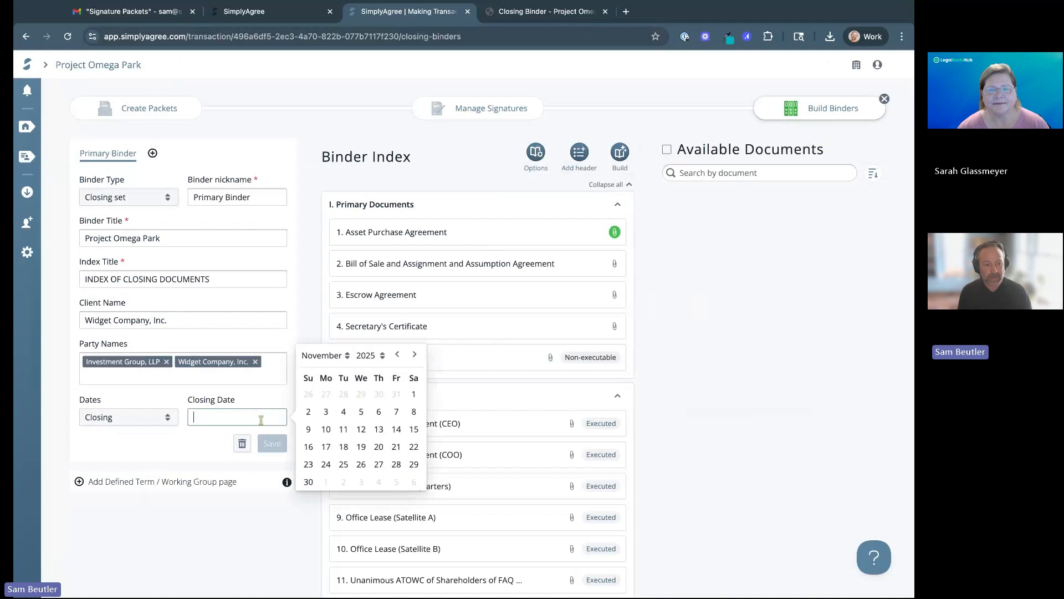
pyautogui.click(361, 411)
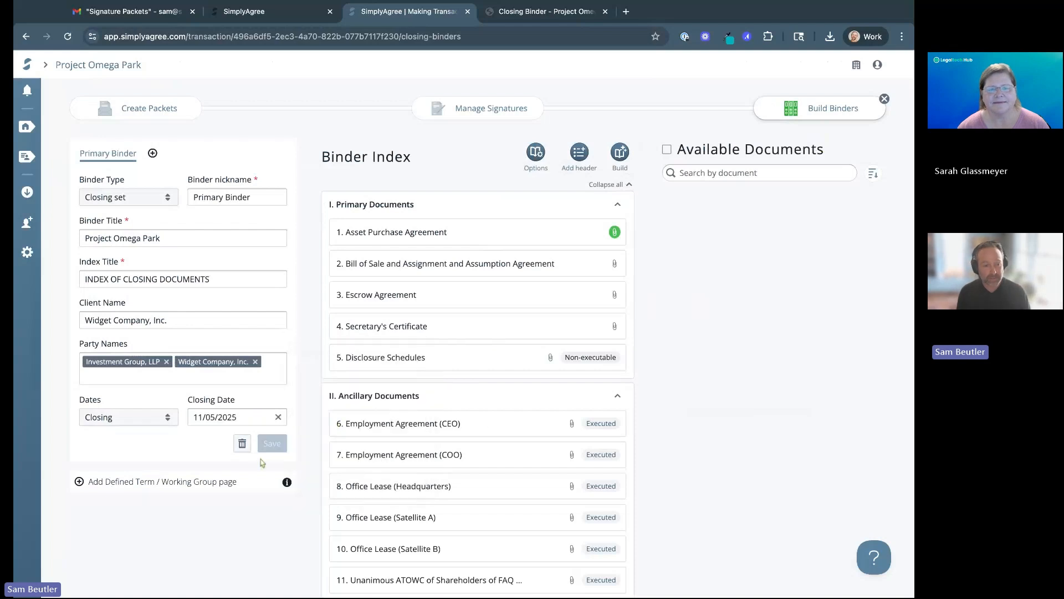
# Review the primary binder's document index and the options available for its index format, cover page, slip pages and bookmarks.
pyautogui.scroll(-3, 421, 438)
pyautogui.moveTo(406, 352); pyautogui.dragTo(405, 353)
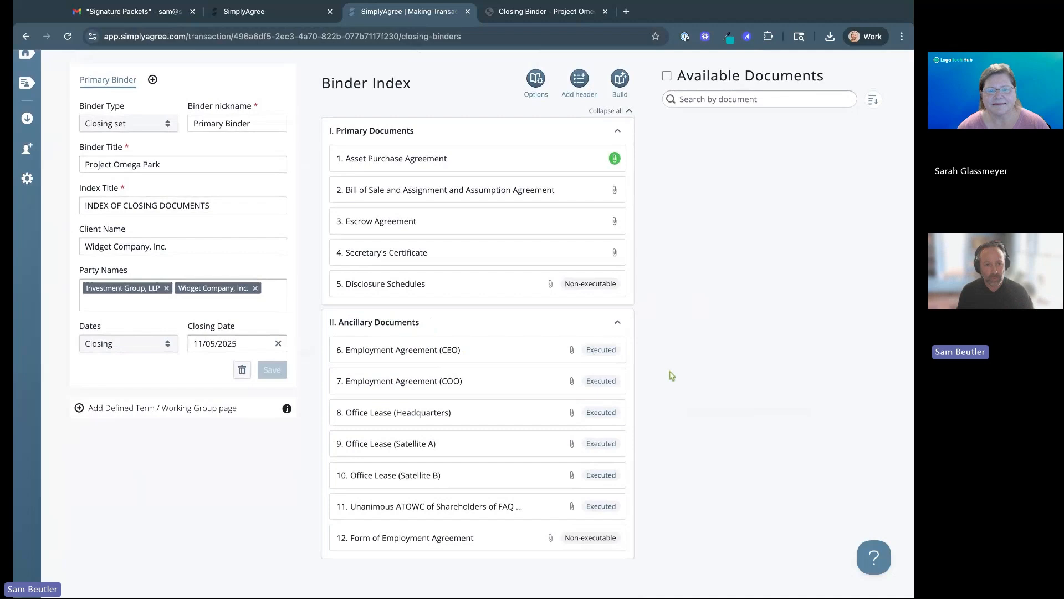
pyautogui.click(536, 78)
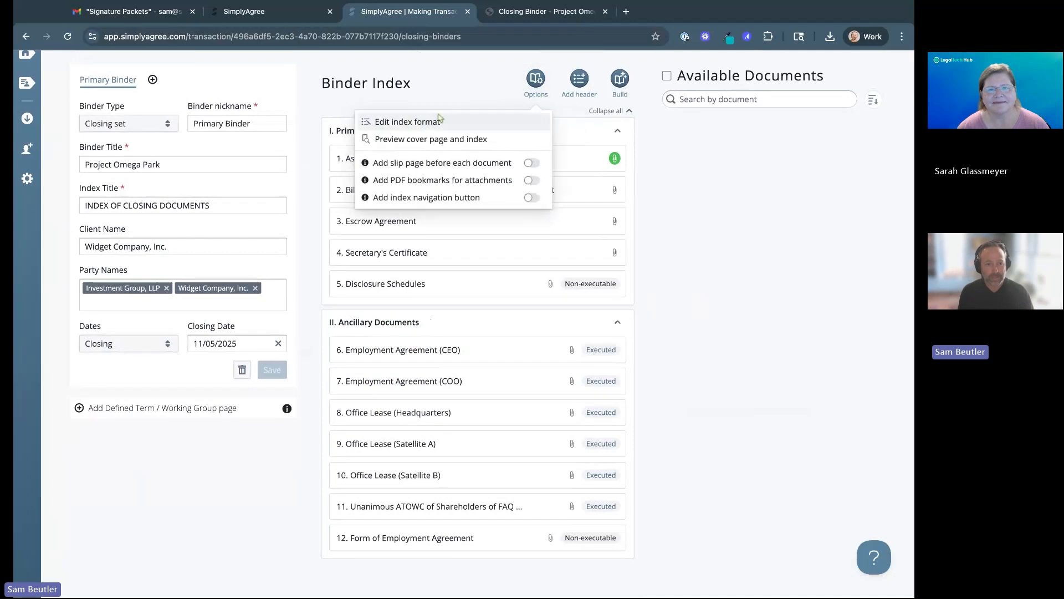
pyautogui.click(671, 159)
pyautogui.scroll(2, 313, 163)
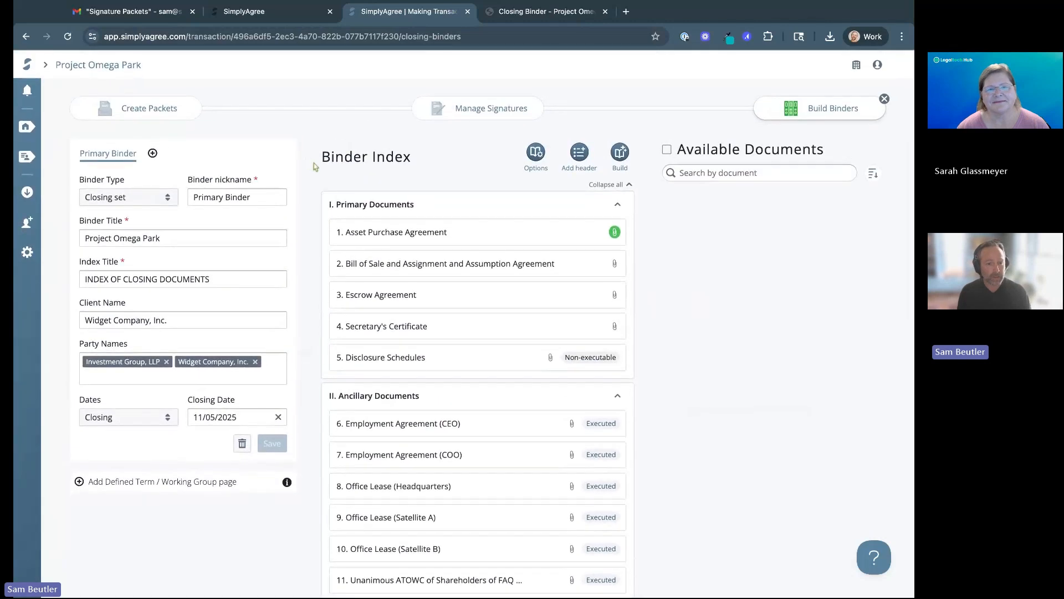
# Open the built Project Omega Park closing binder PDF and expand its Primary Documents and Ancillary Documents bookmarks.
pyautogui.click(620, 152)
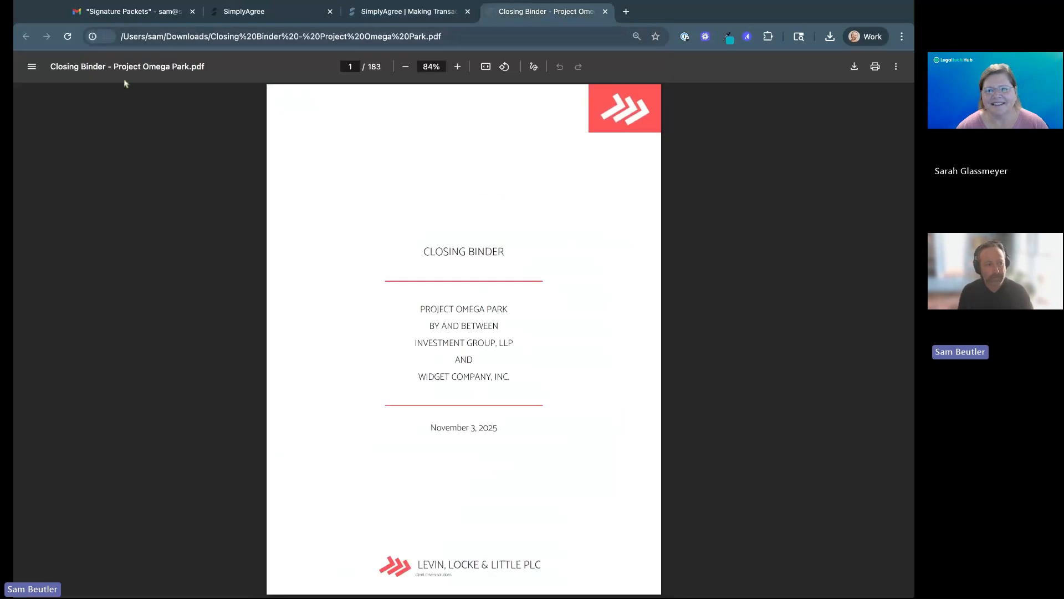
pyautogui.click(32, 67)
pyautogui.click(32, 134)
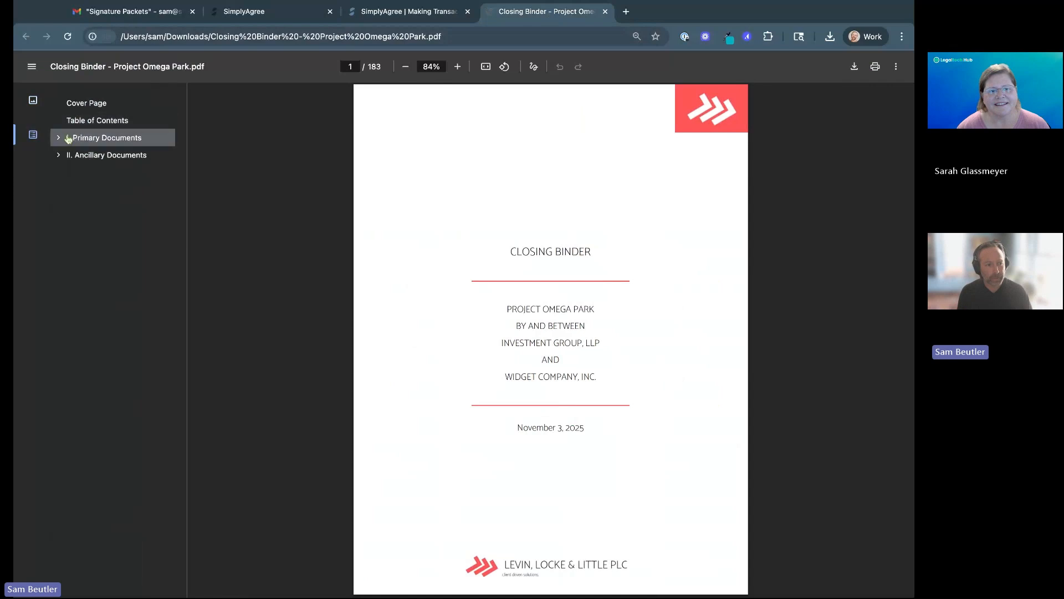
pyautogui.click(59, 137)
pyautogui.click(57, 276)
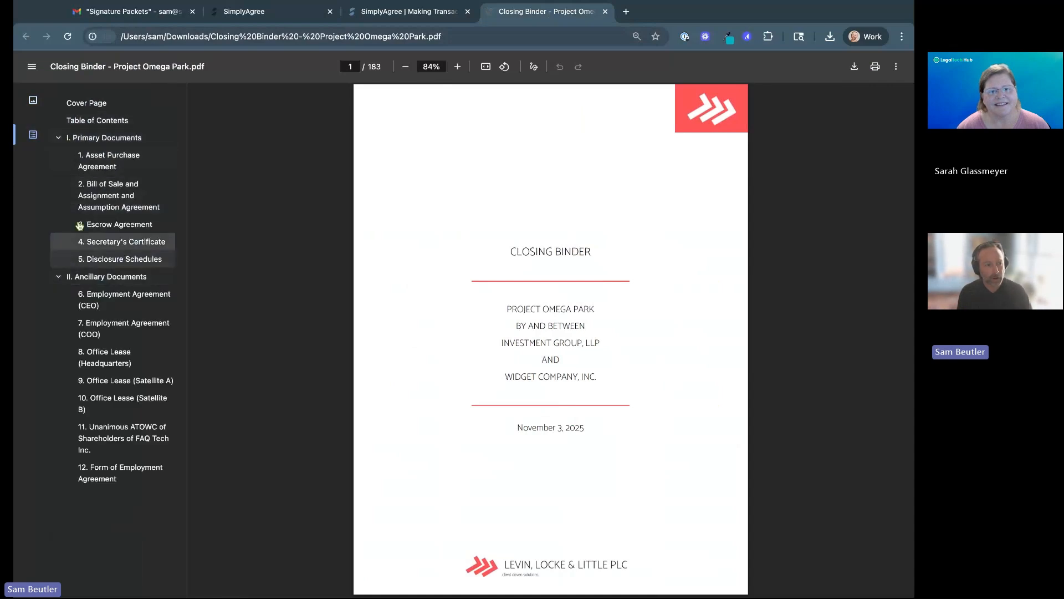
# Check the binder's table of contents, Asset Purchase Agreement link and cover page, and return to the project's document list in SimplyAgree.
pyautogui.click(82, 118)
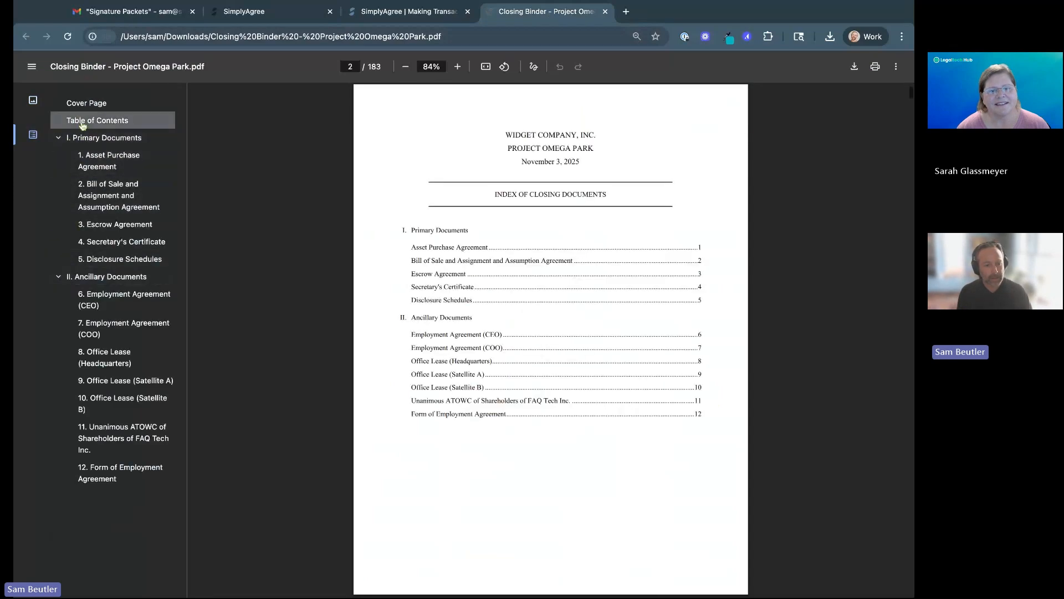
pyautogui.click(452, 250)
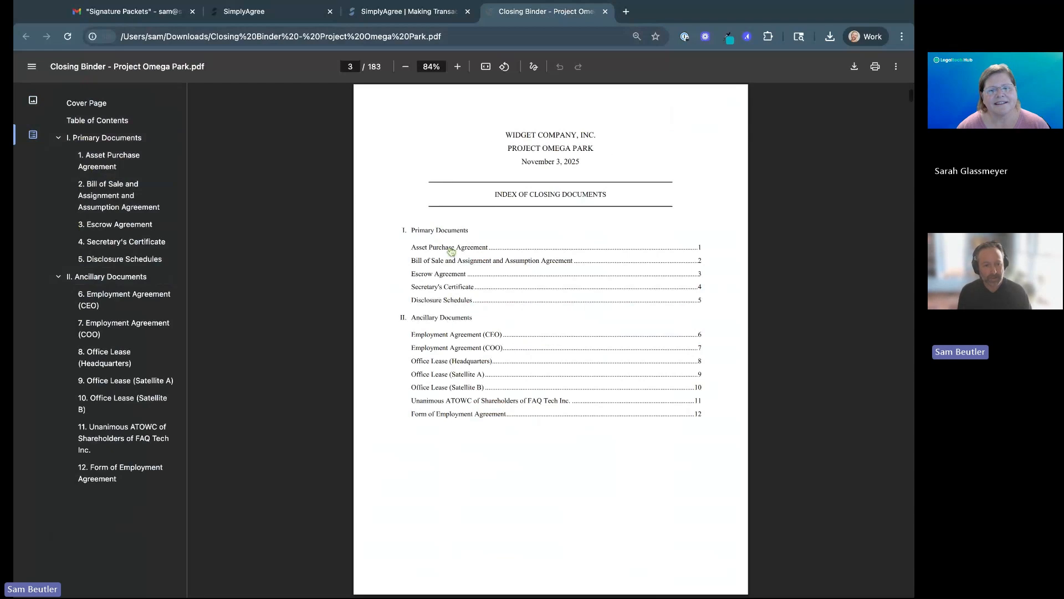
pyautogui.click(115, 122)
pyautogui.click(97, 106)
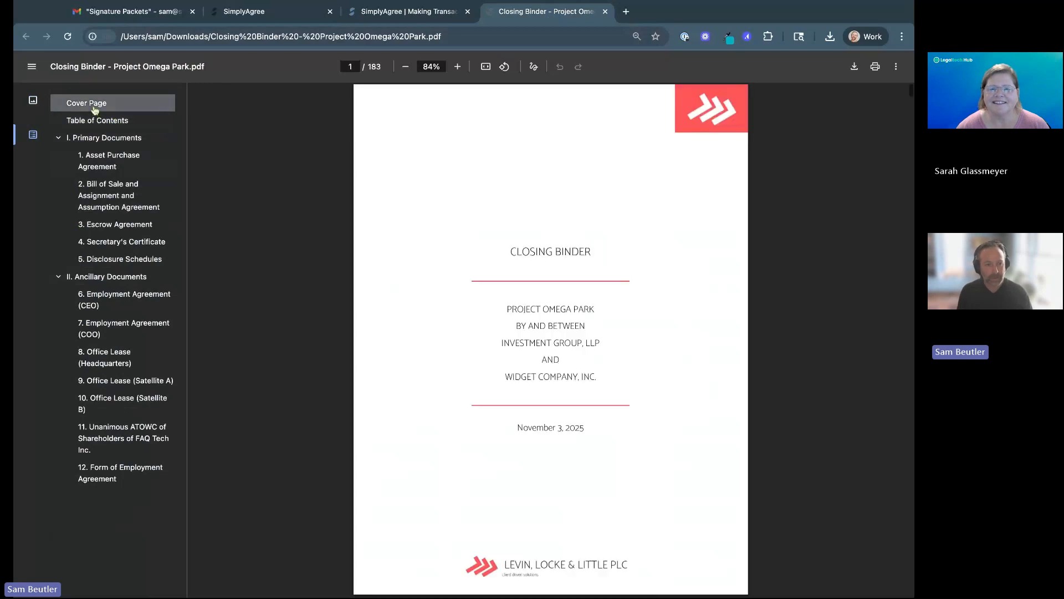
pyautogui.click(389, 14)
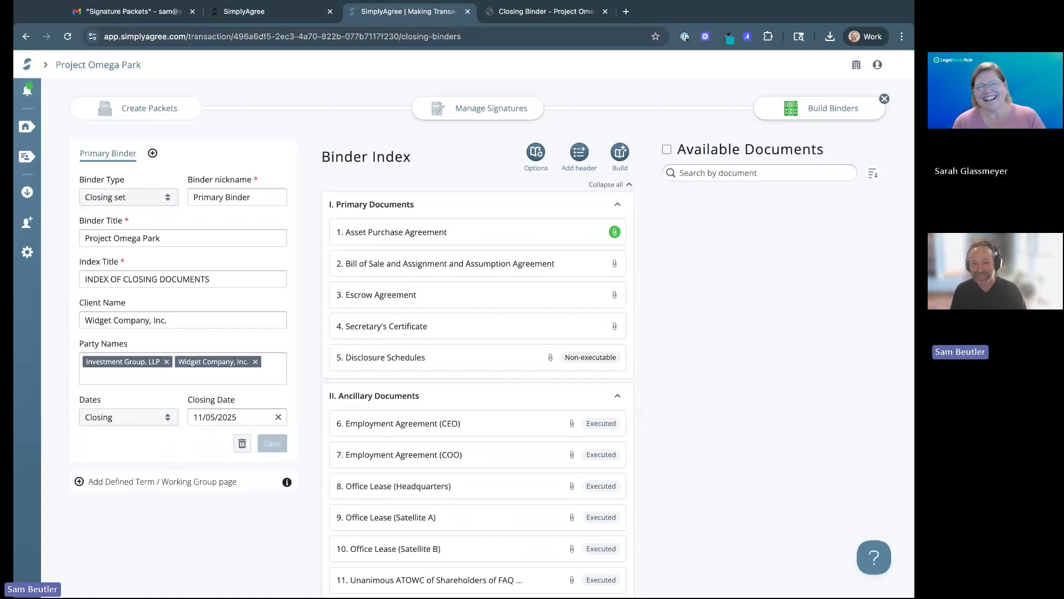
pyautogui.click(884, 99)
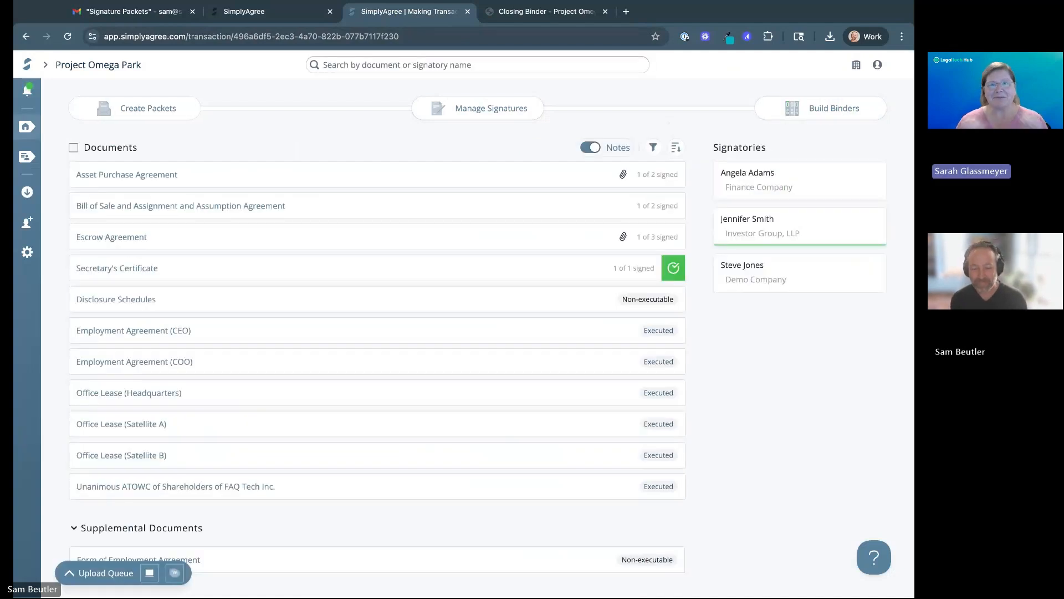